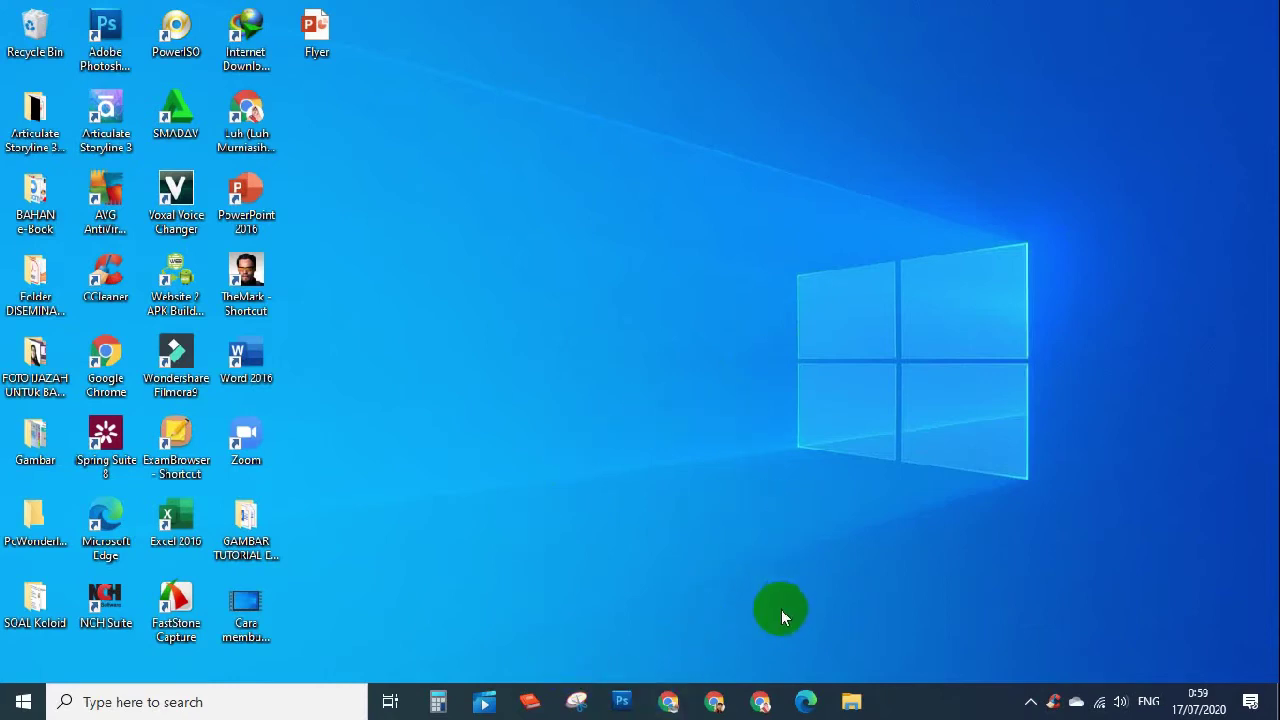
pyautogui.click(759, 705)
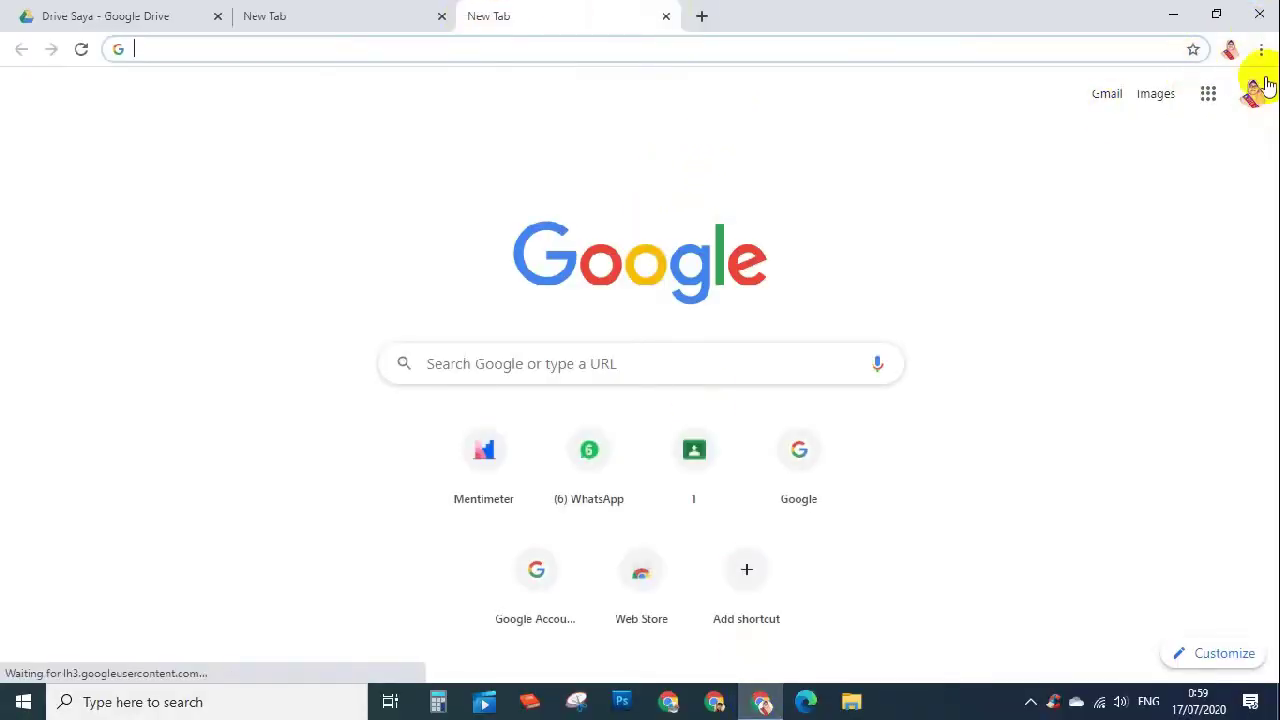
pyautogui.click(666, 16)
pyautogui.click(441, 16)
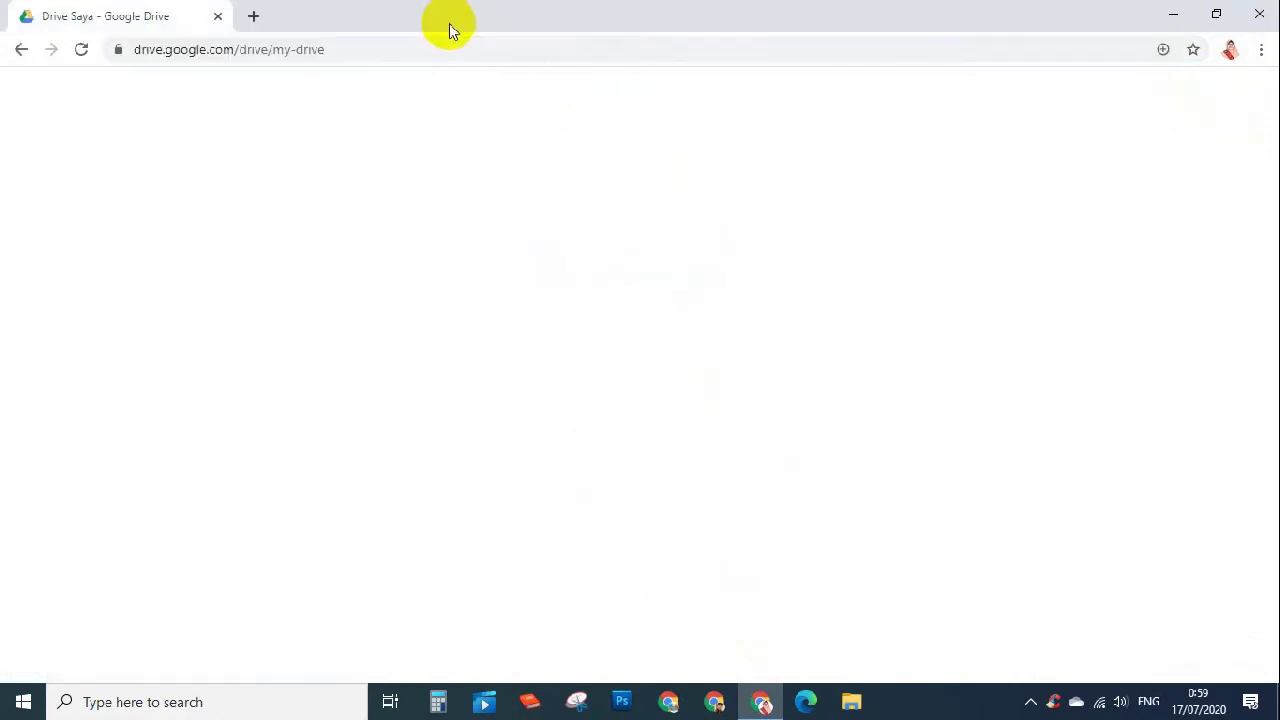
pyautogui.click(217, 16)
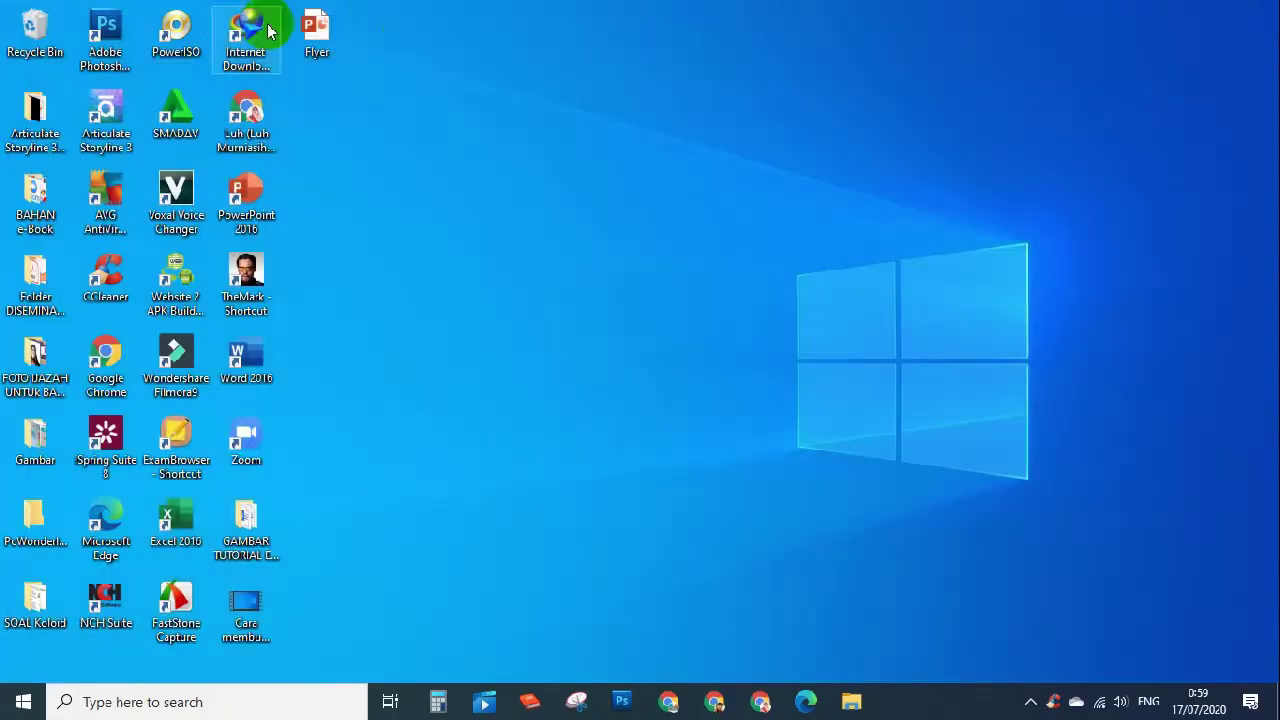
# Step: Open Google Classroom in the browser and go to the Tugas Kelas page of the KIMIA (PEMINATAN) class
pyautogui.click(760, 706)
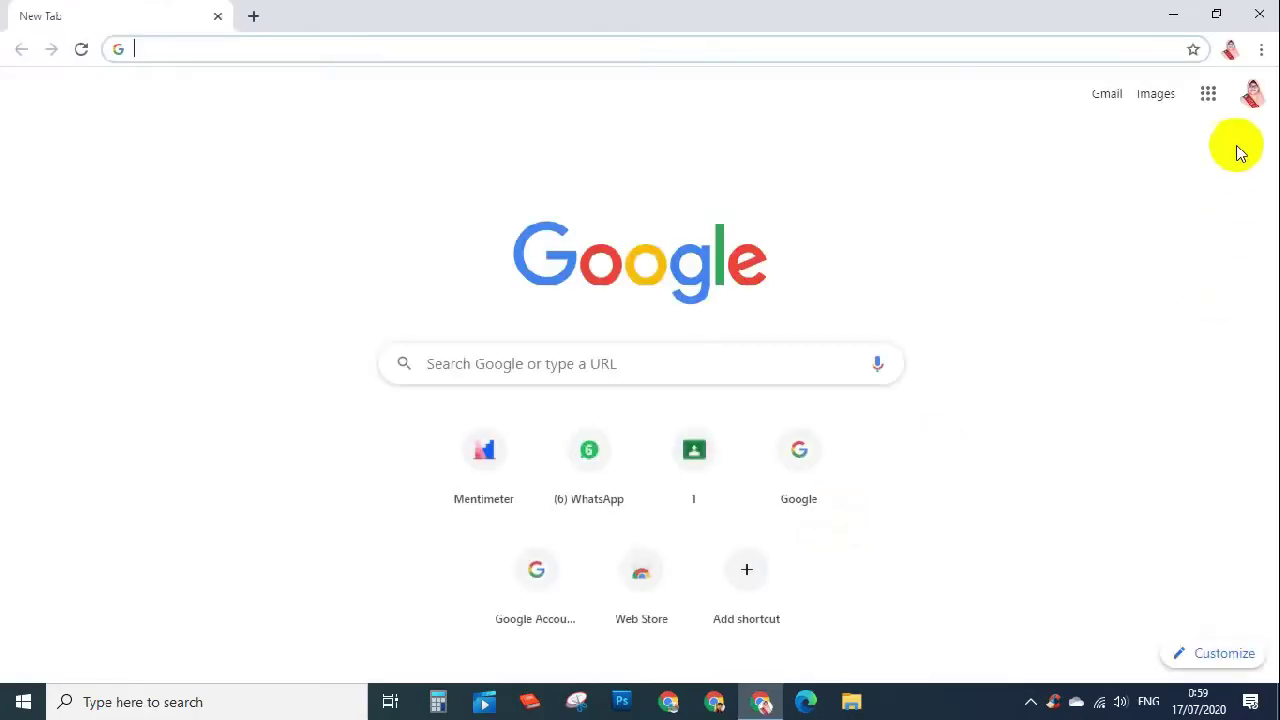
pyautogui.click(1208, 95)
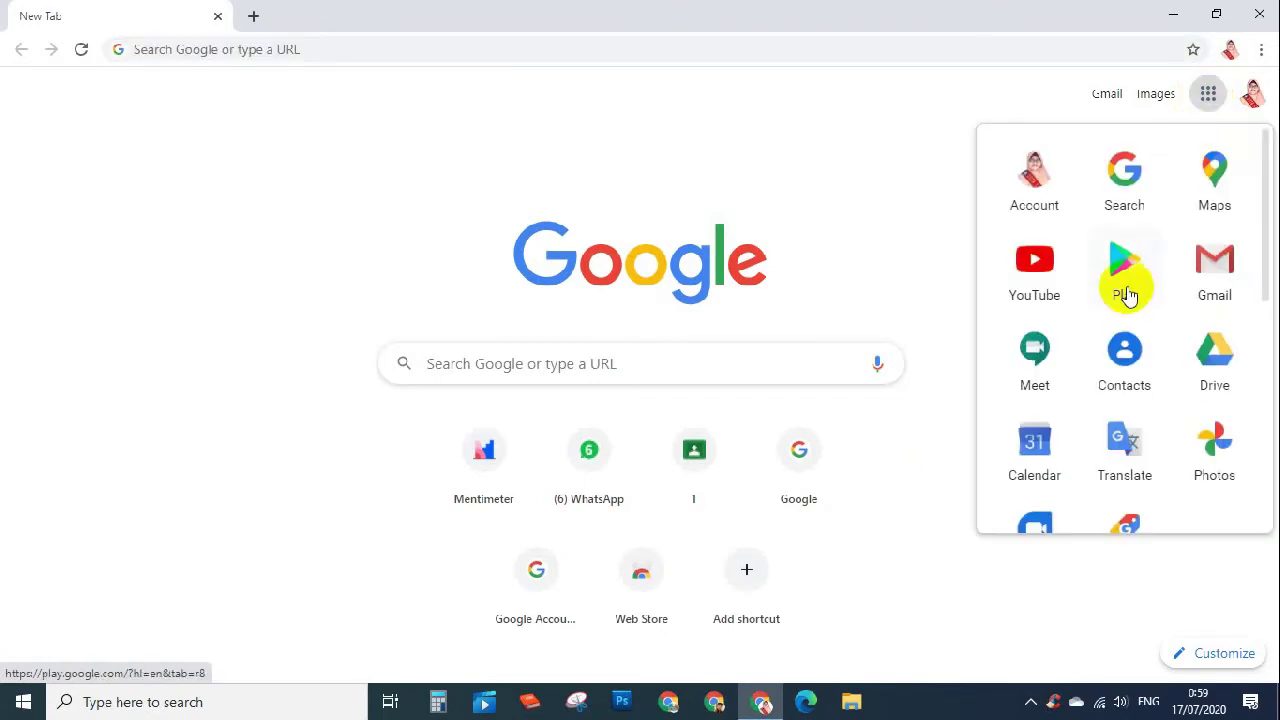
pyautogui.scroll(-3, 1126, 334)
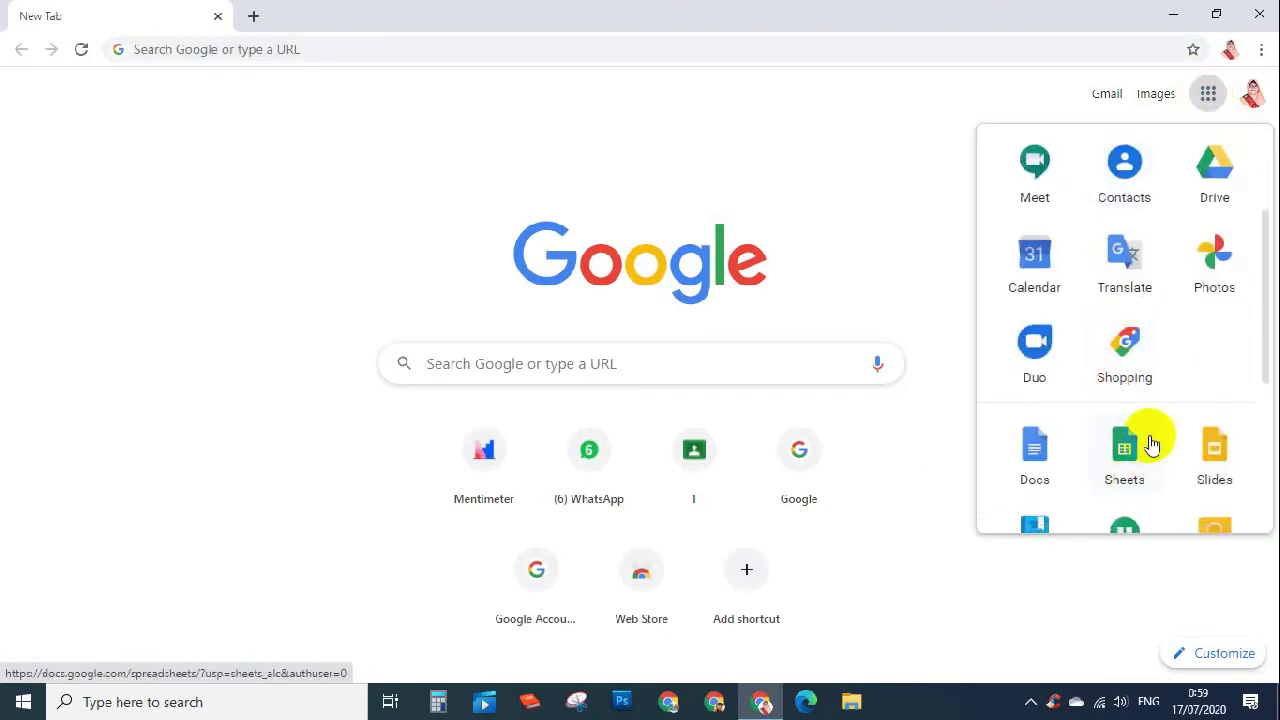
pyautogui.scroll(-3, 1149, 437)
pyautogui.click(1126, 362)
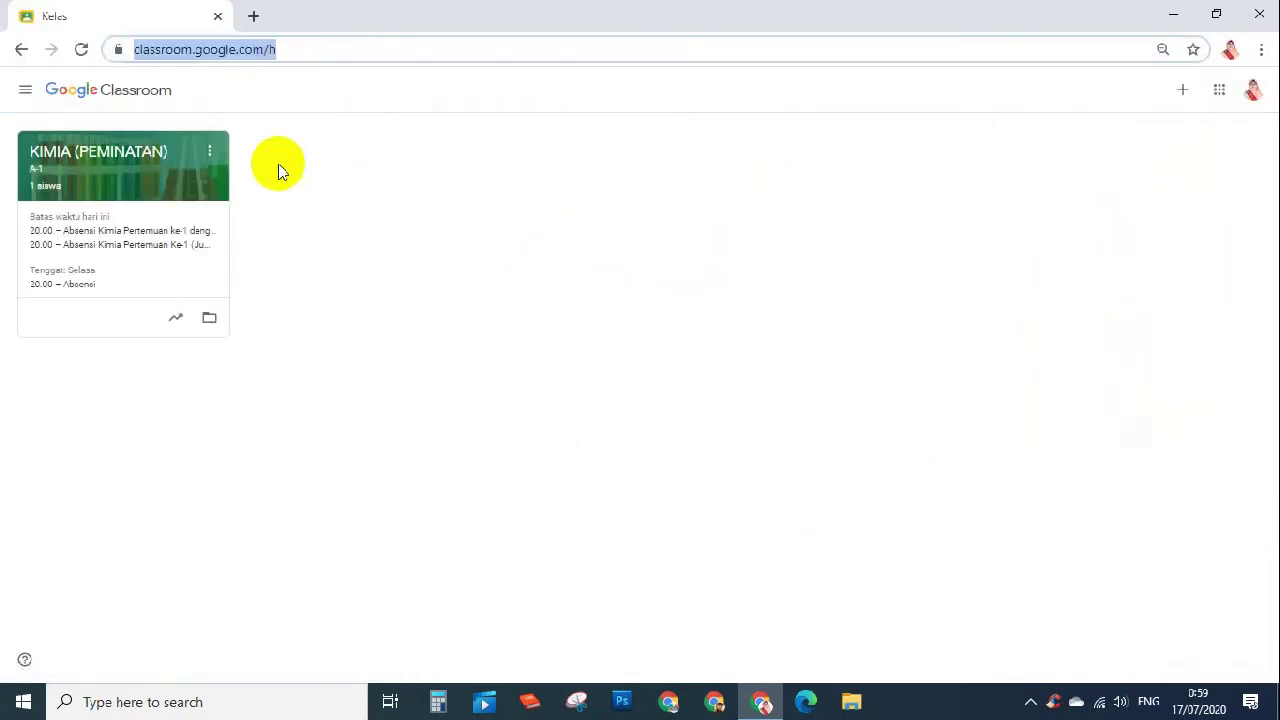
pyautogui.click(118, 152)
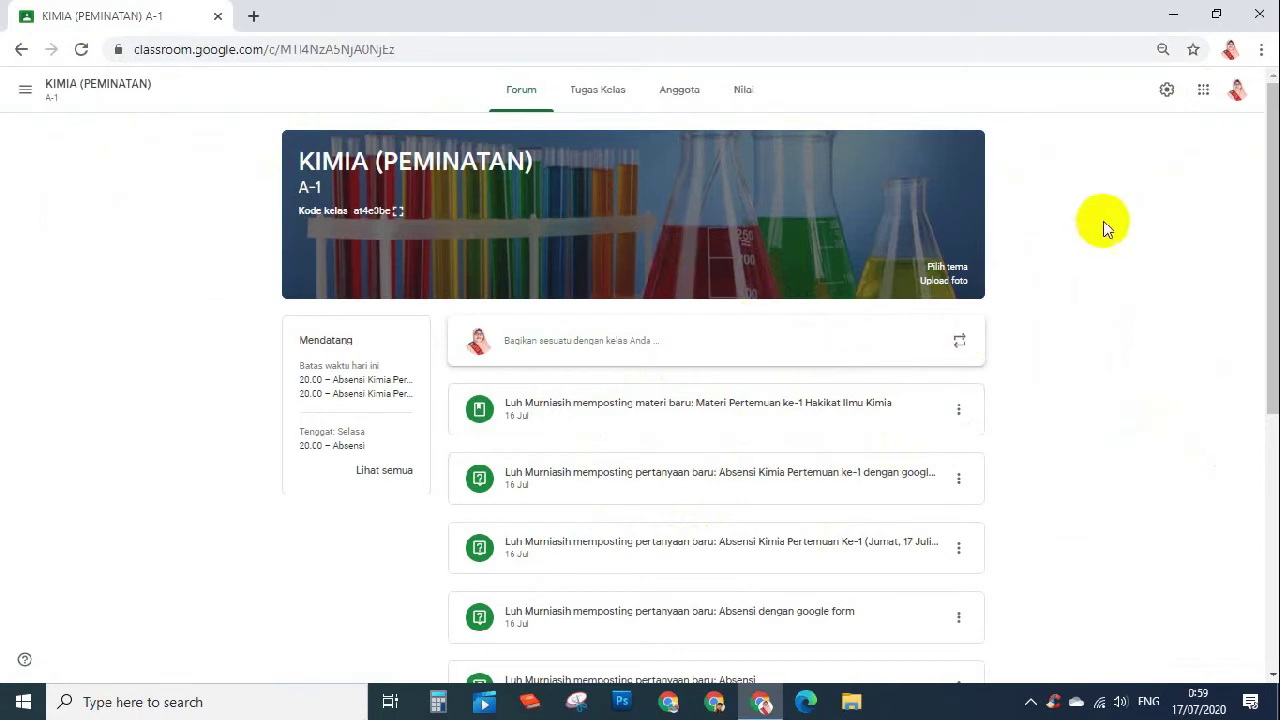
pyautogui.click(609, 92)
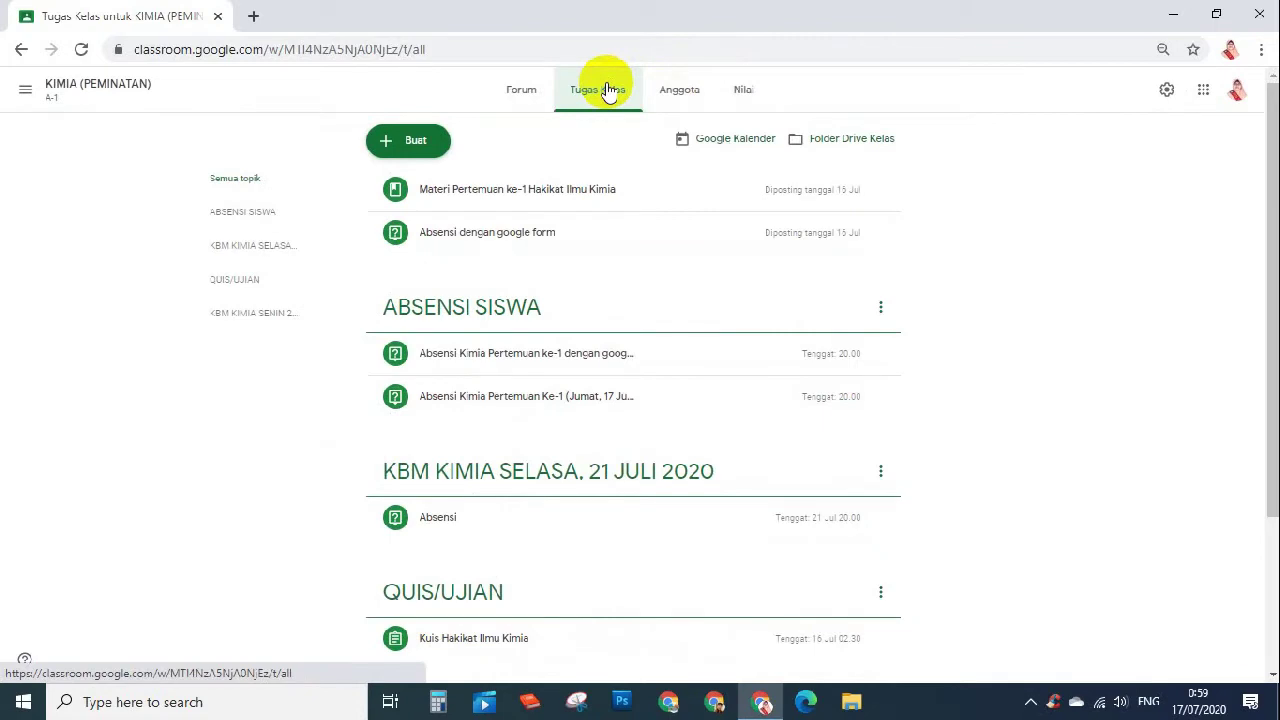
# Step: Add a new topic named MATERI to the class's Tugas Kelas page
pyautogui.click(414, 142)
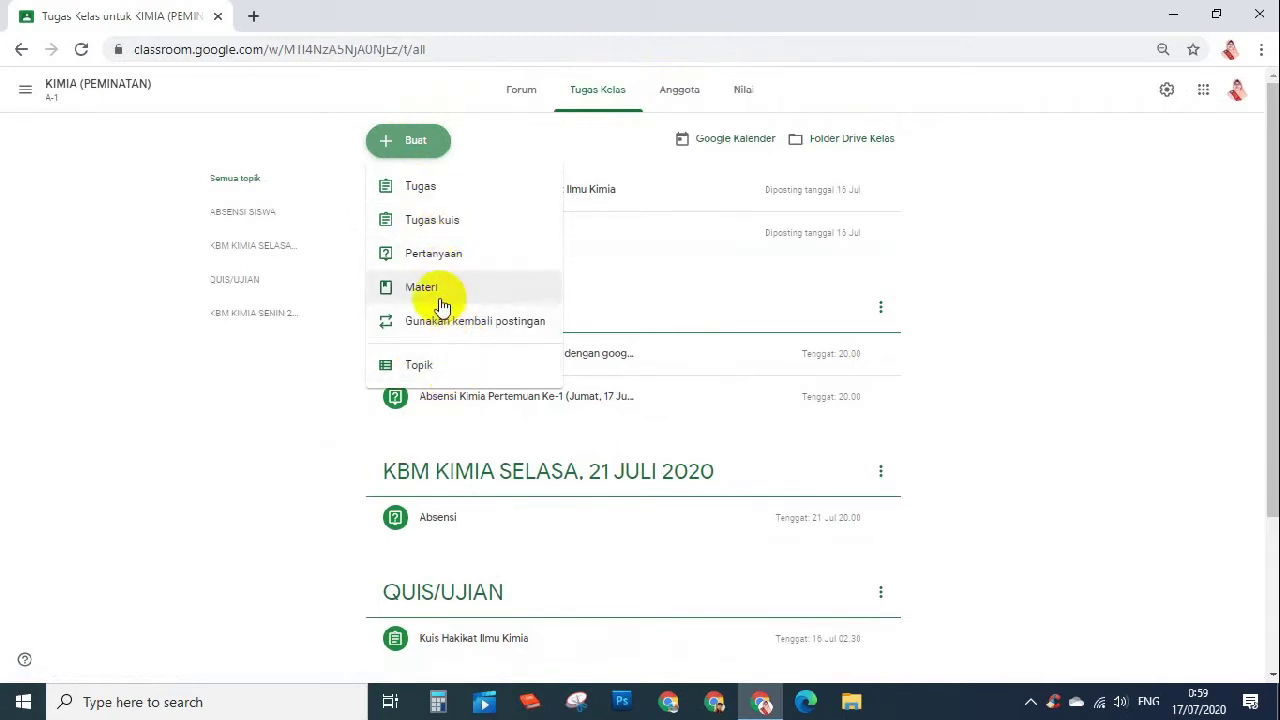
pyautogui.click(425, 364)
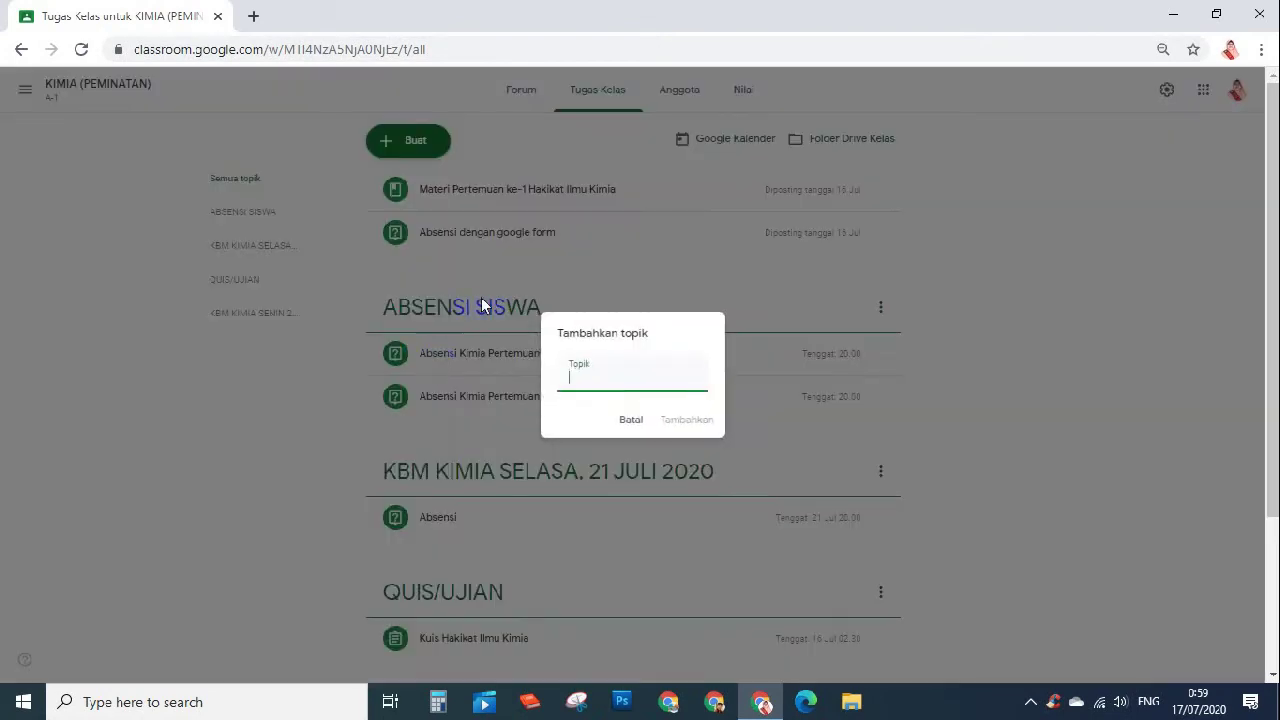
pyautogui.write('MATERI')
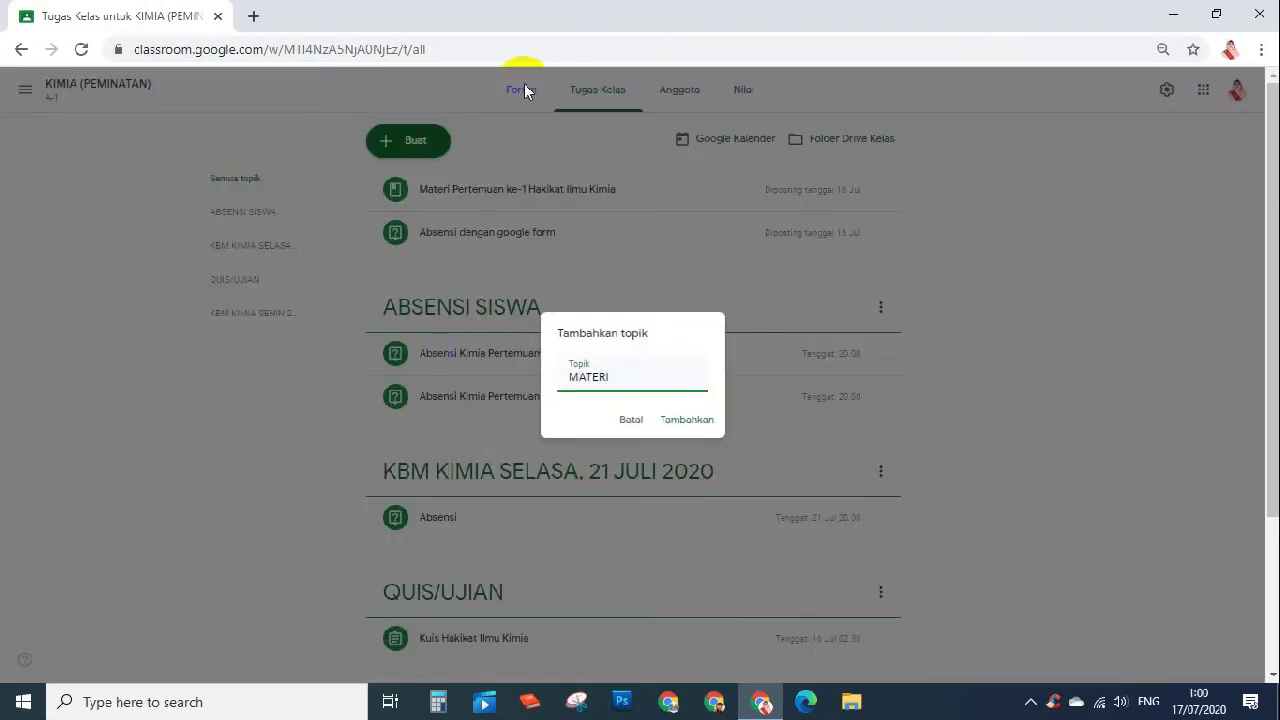
pyautogui.click(684, 420)
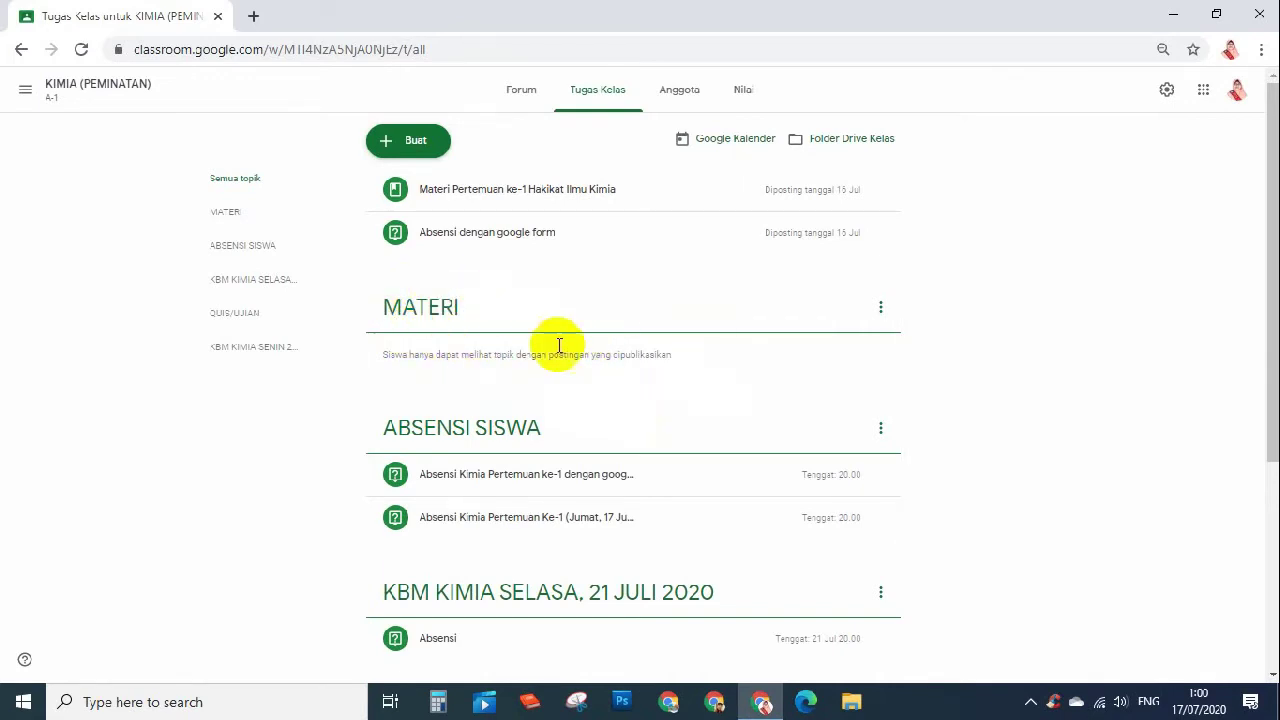
# Step: Create a new Materi post with the title "Materi Hakikat Ilmu Kimia (Pertemuan Ke-1)"
pyautogui.click(415, 137)
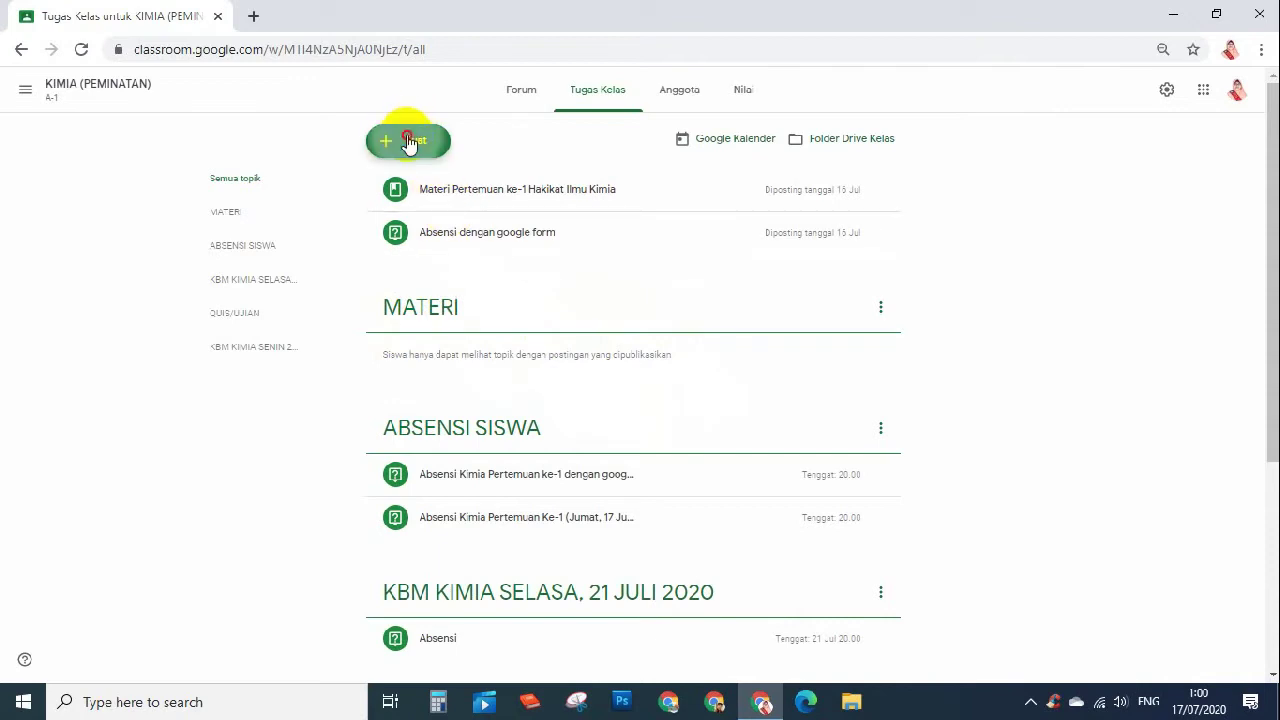
pyautogui.click(420, 289)
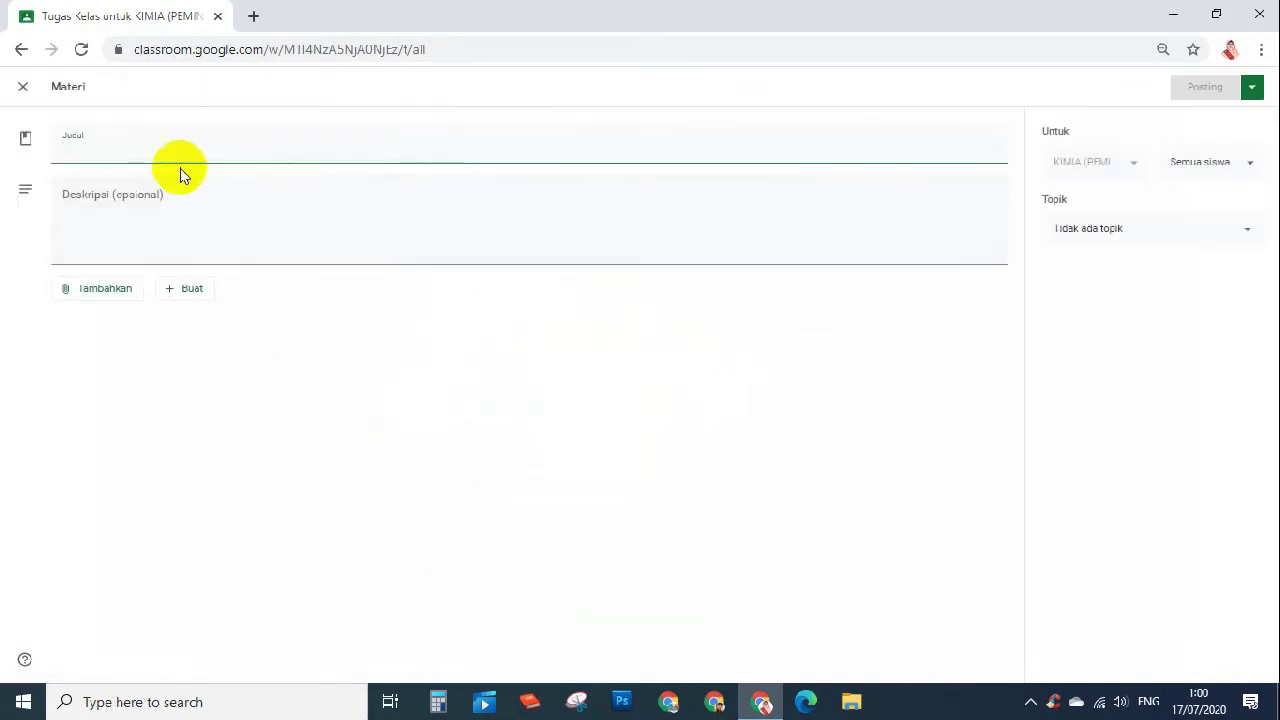
pyautogui.click(73, 148)
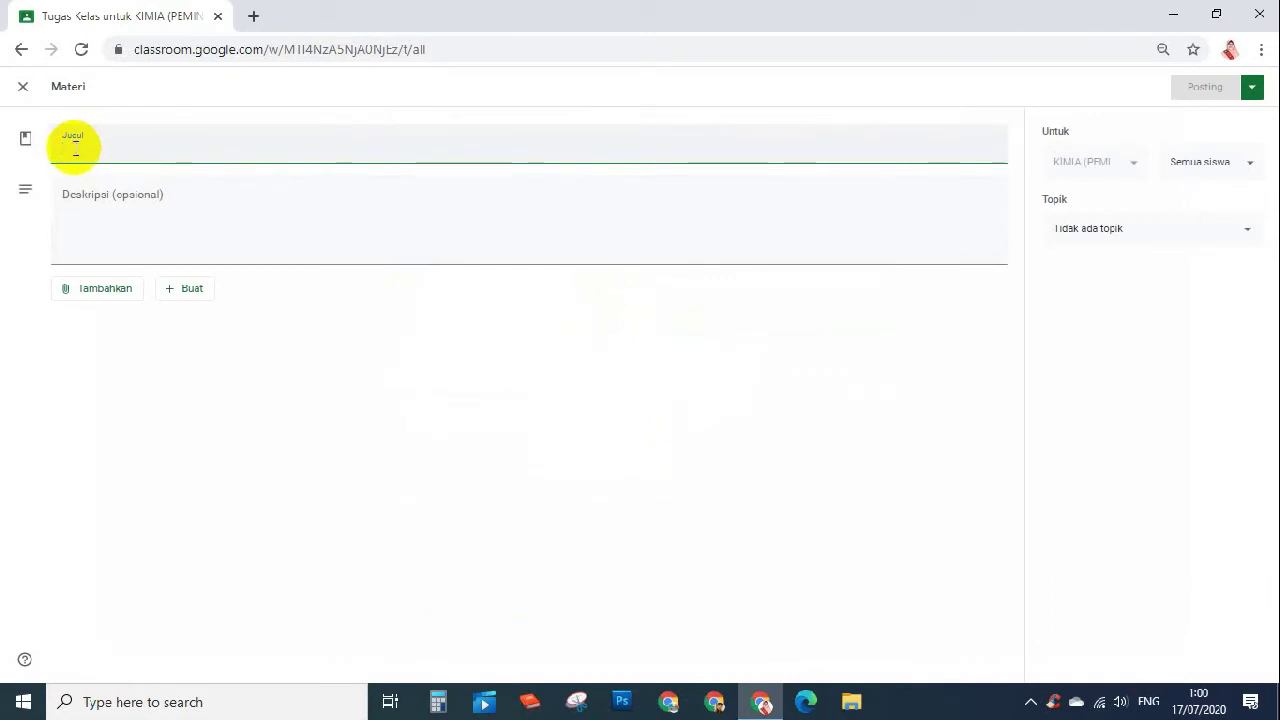
pyautogui.write('Mater')
pyautogui.press('BackSpace')
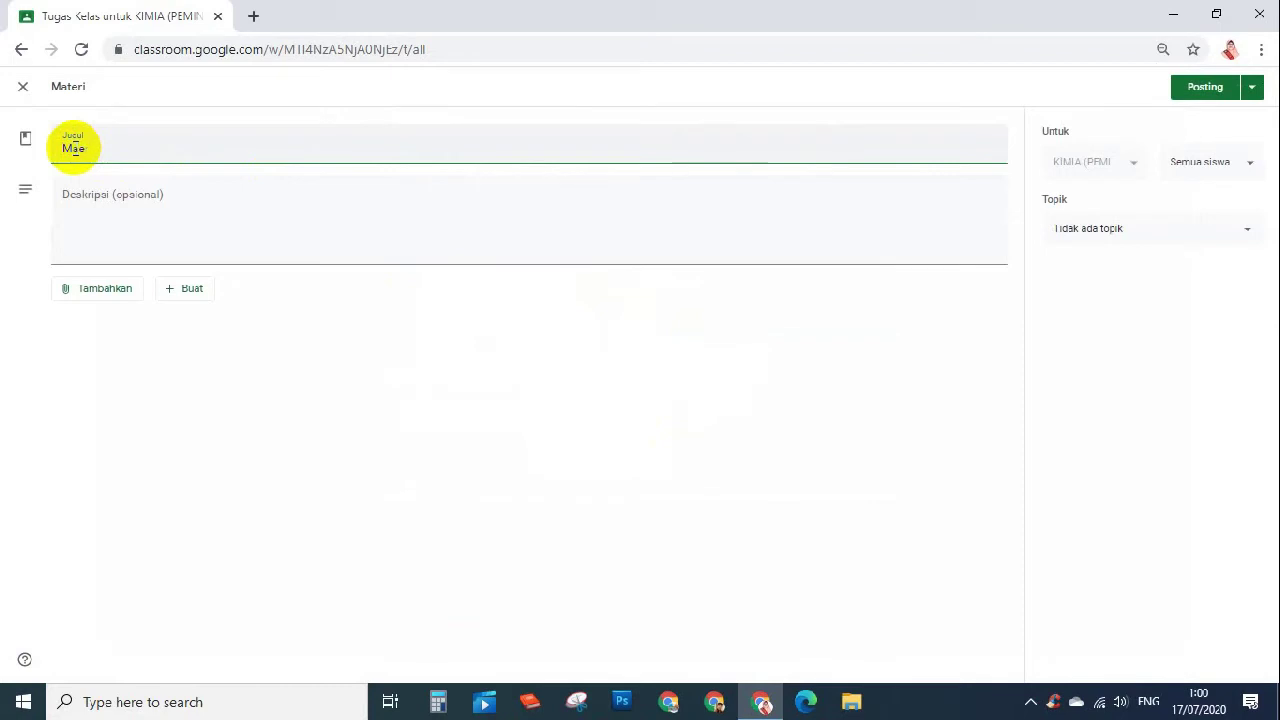
pyautogui.write('teri Hakikat IImu Kim')
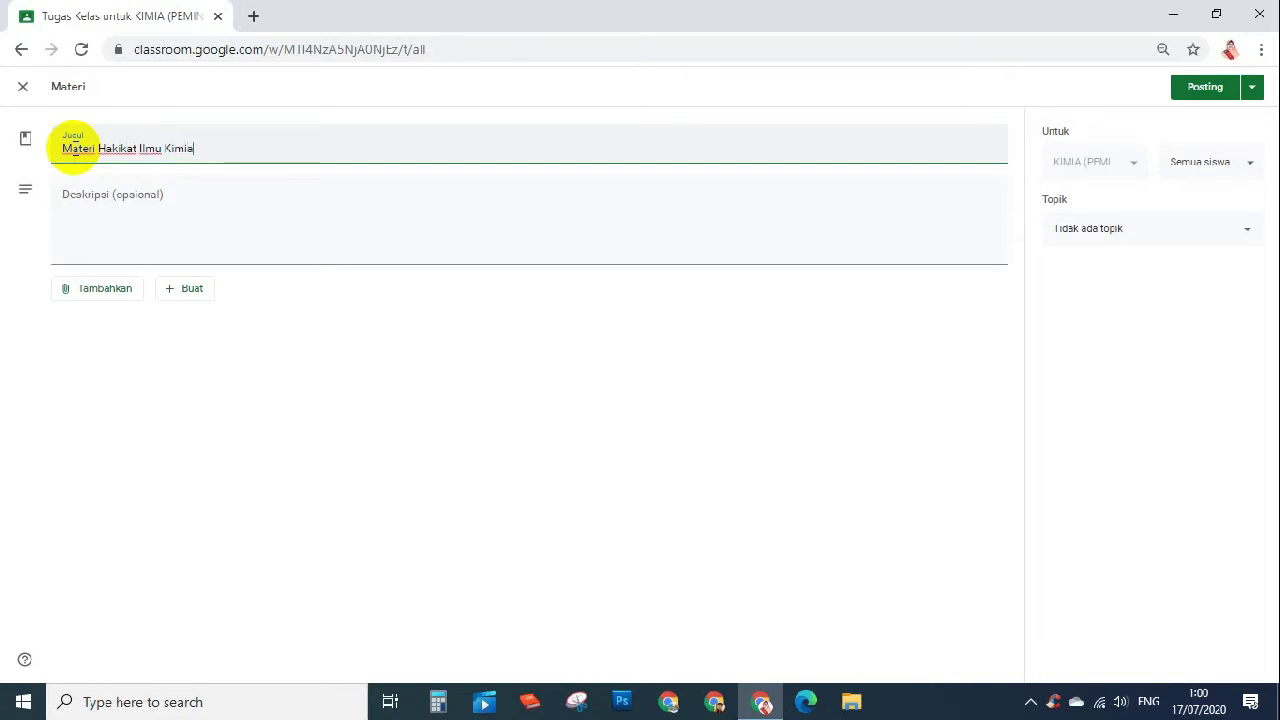
pyautogui.write('ia (Pertemuan Ke-1')
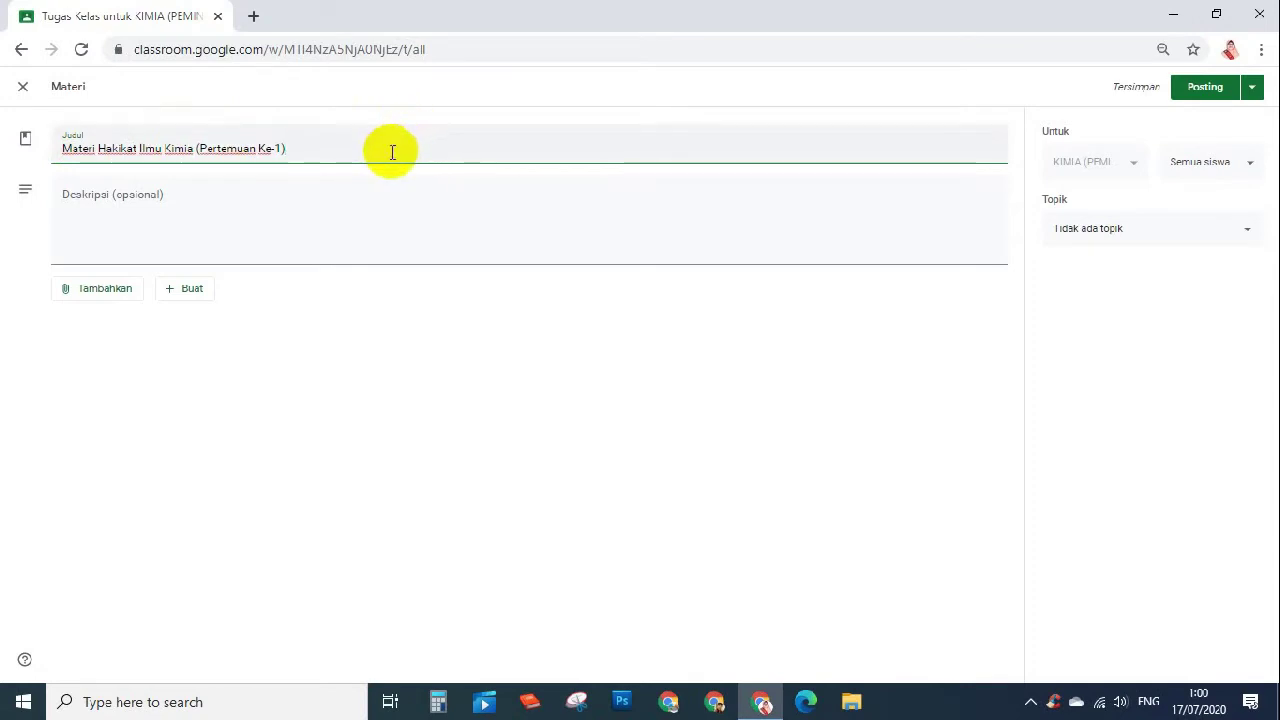
# Step: Enter the material's description as "Silakan membaca dan memahami materi berikut ini."
pyautogui.click(79, 202)
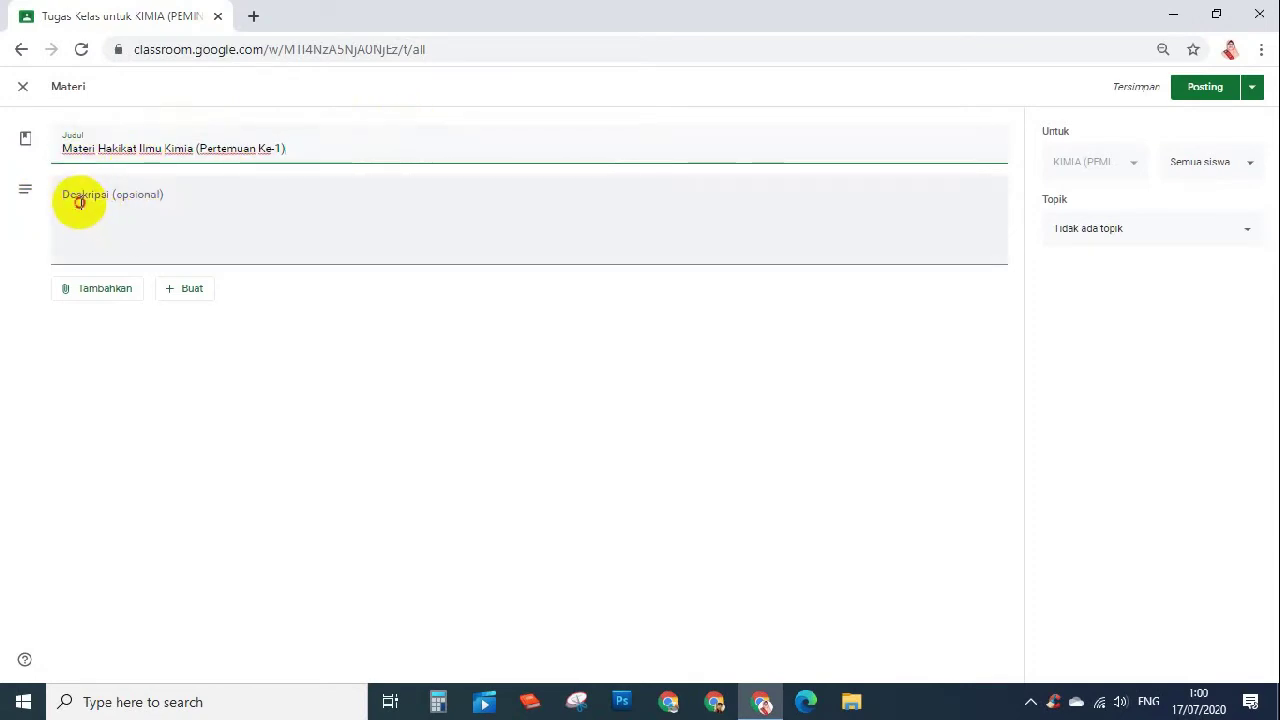
pyautogui.write('Silaka')
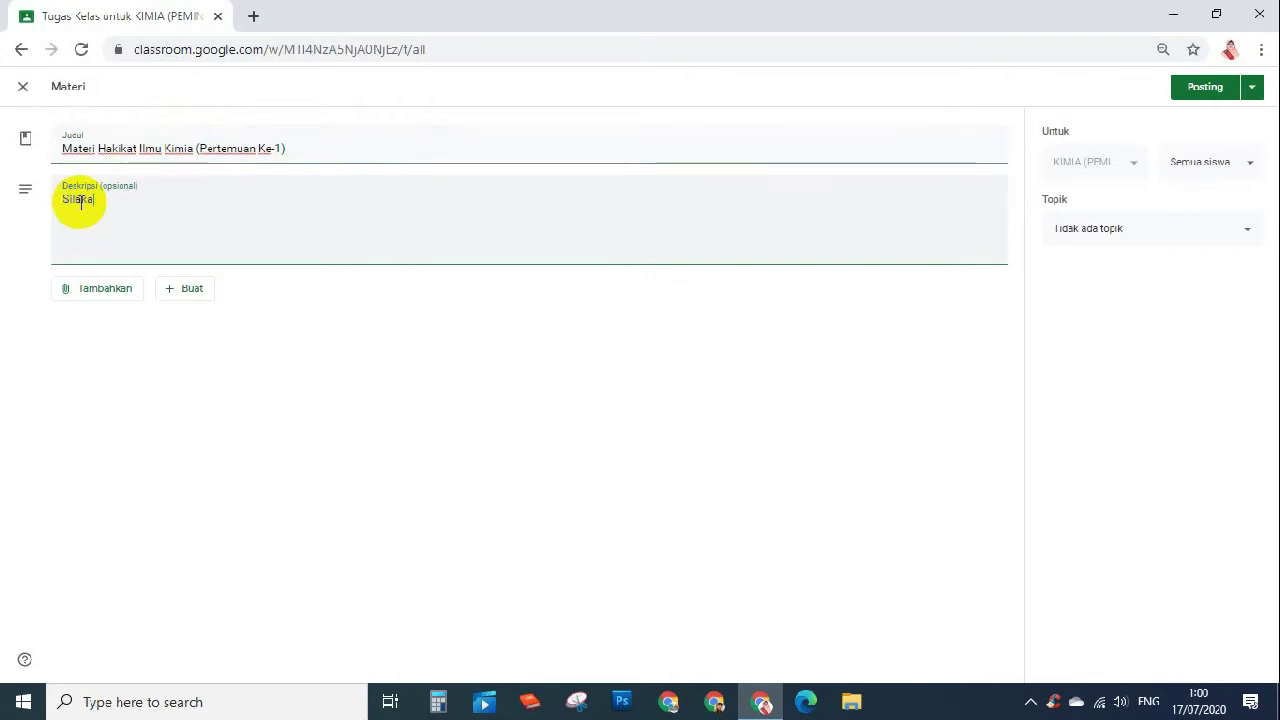
pyautogui.write('n membaca dan')
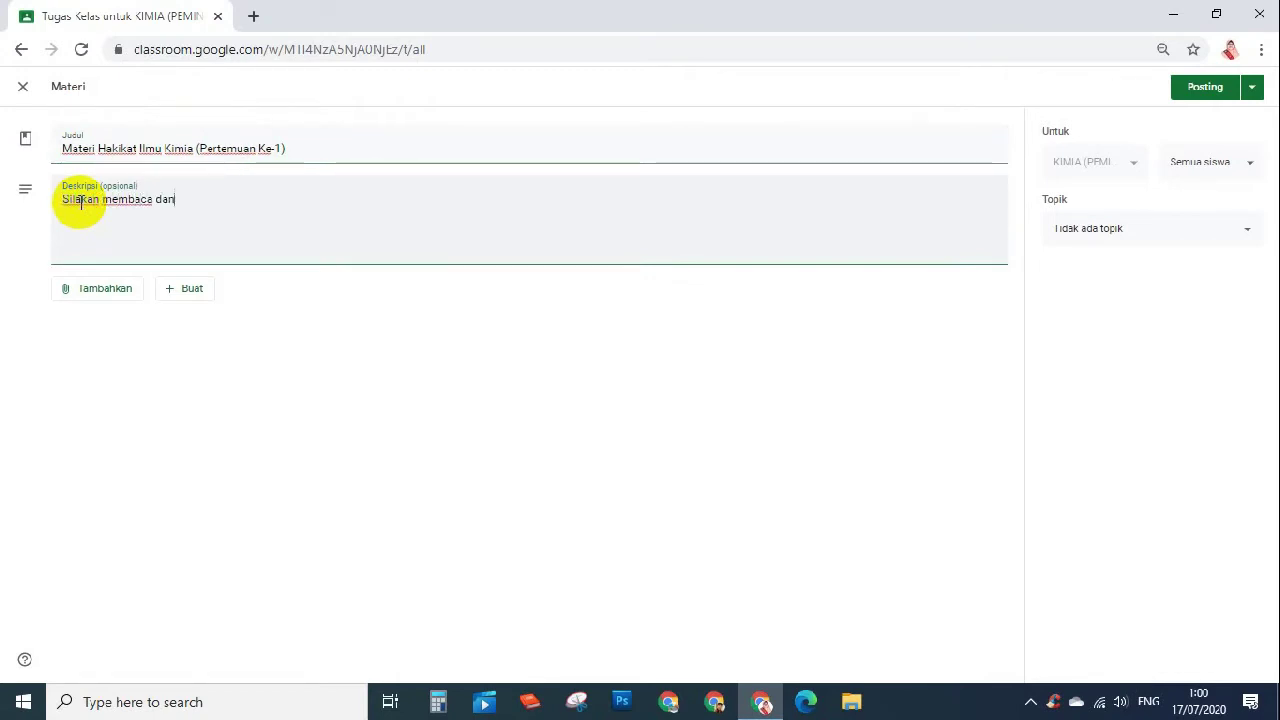
pyautogui.write(' memahami m')
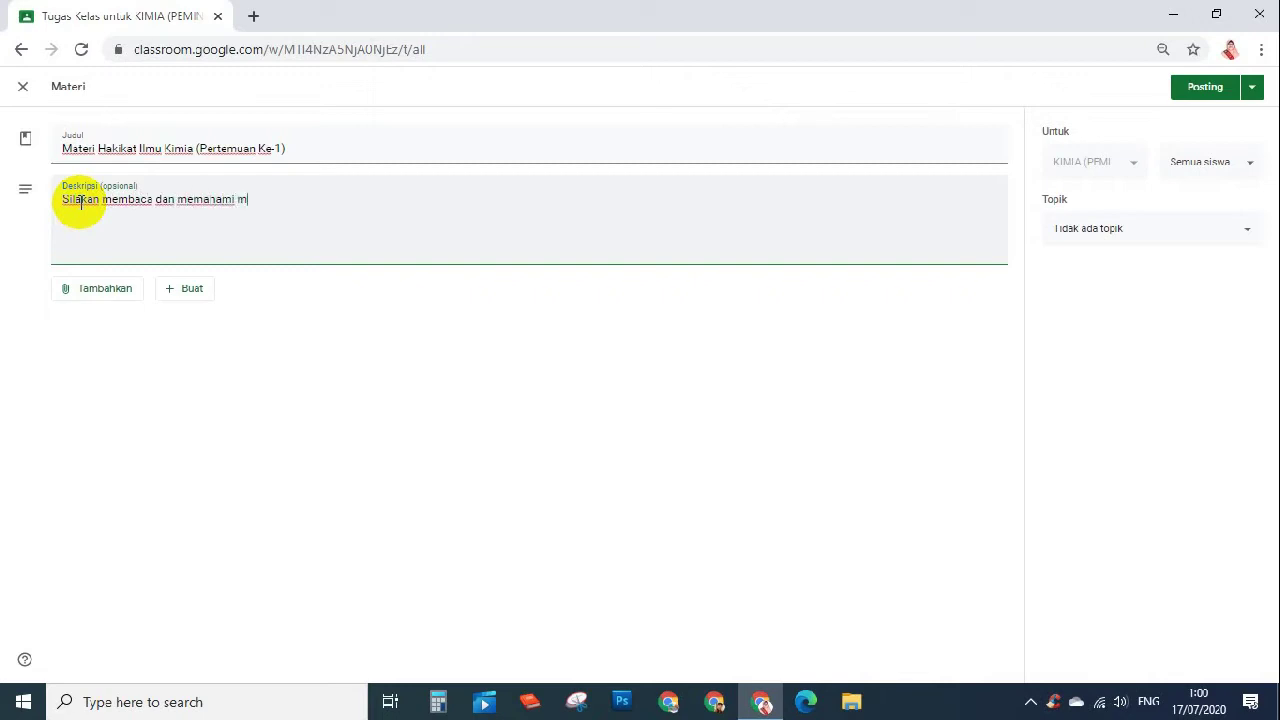
pyautogui.write('ateri berikut')
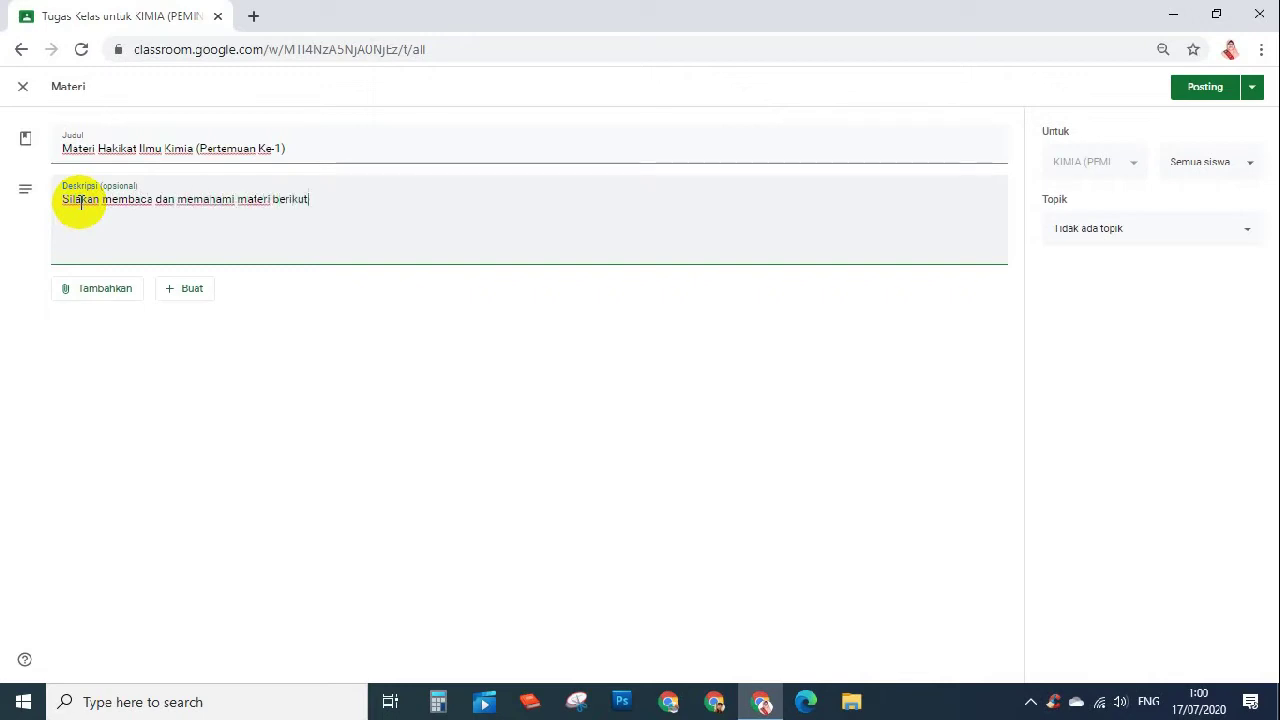
pyautogui.write(' ini.')
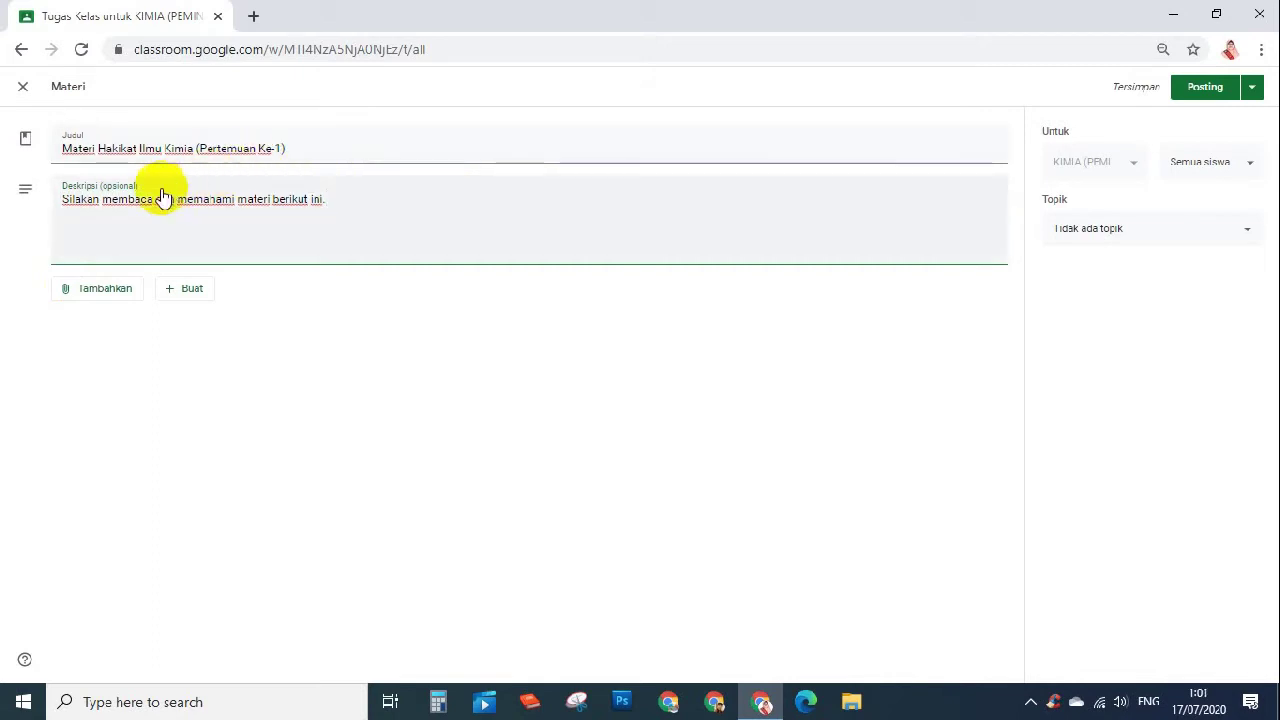
# Step: Attach BAB 1 HAKIKAT ILMU KIMIA DAN METODE ILMIAH.pdf from Google Drive to the material
pyautogui.click(100, 290)
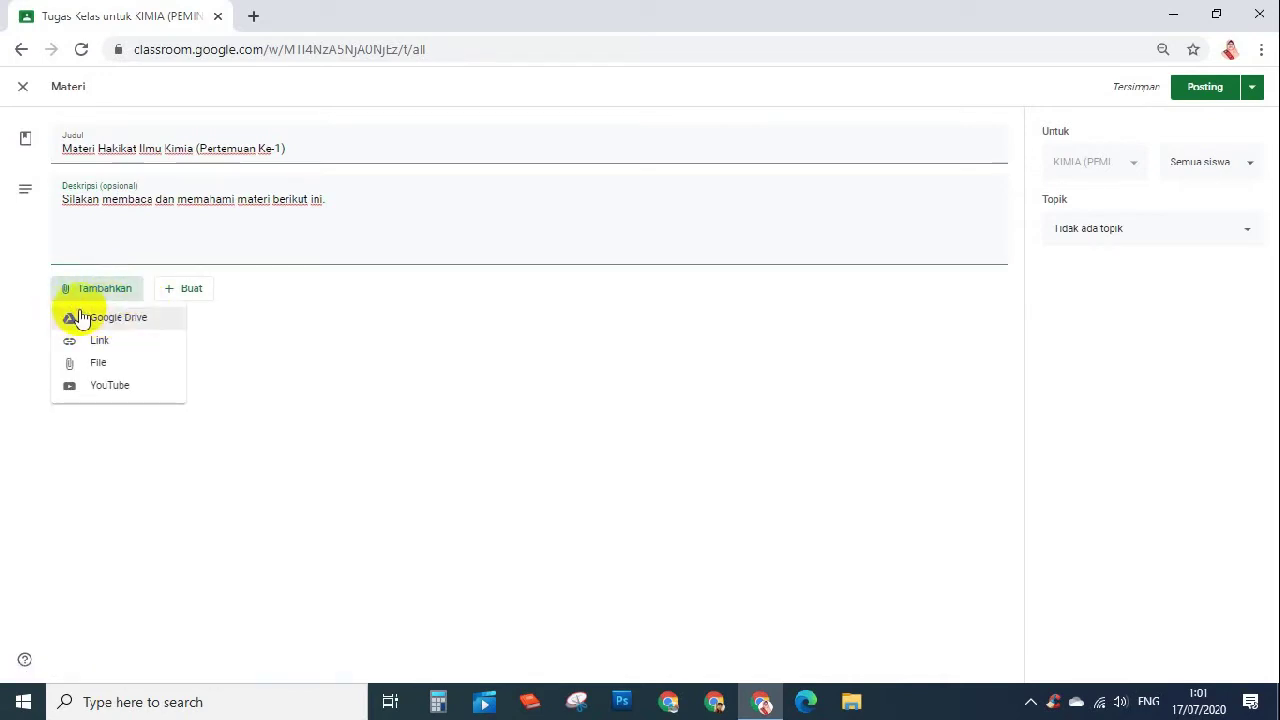
pyautogui.click(140, 324)
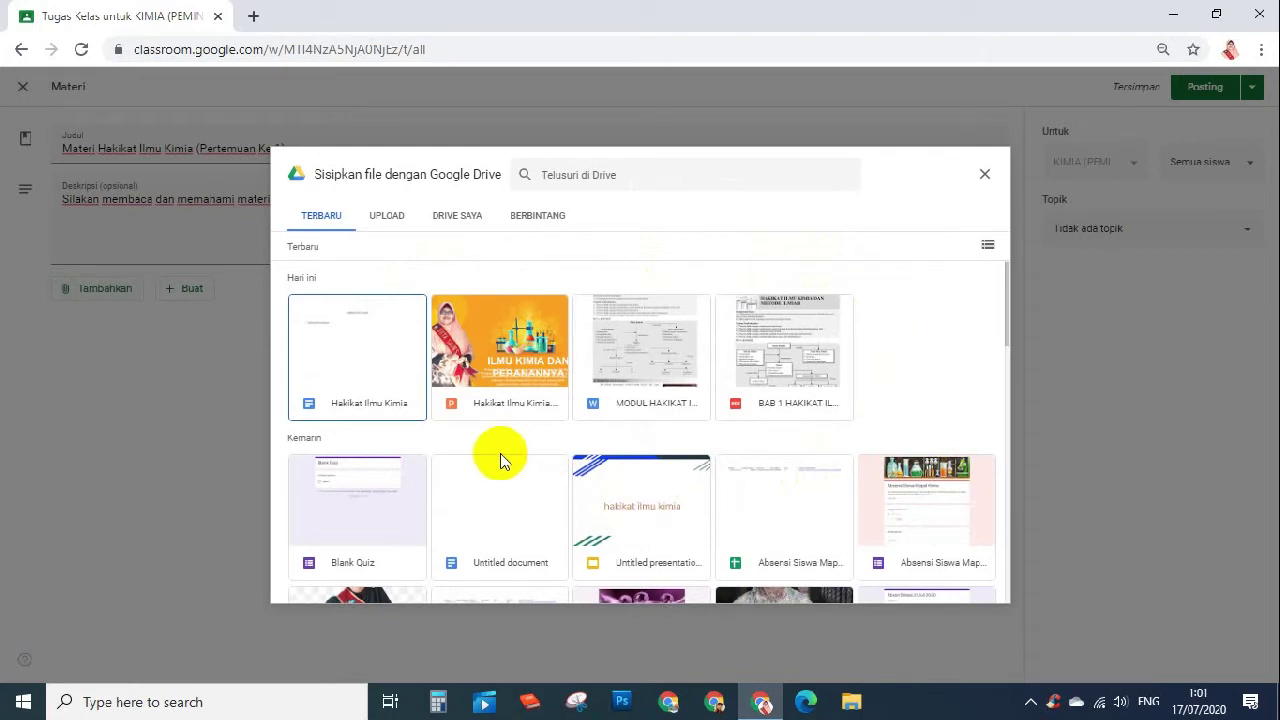
pyautogui.click(785, 370)
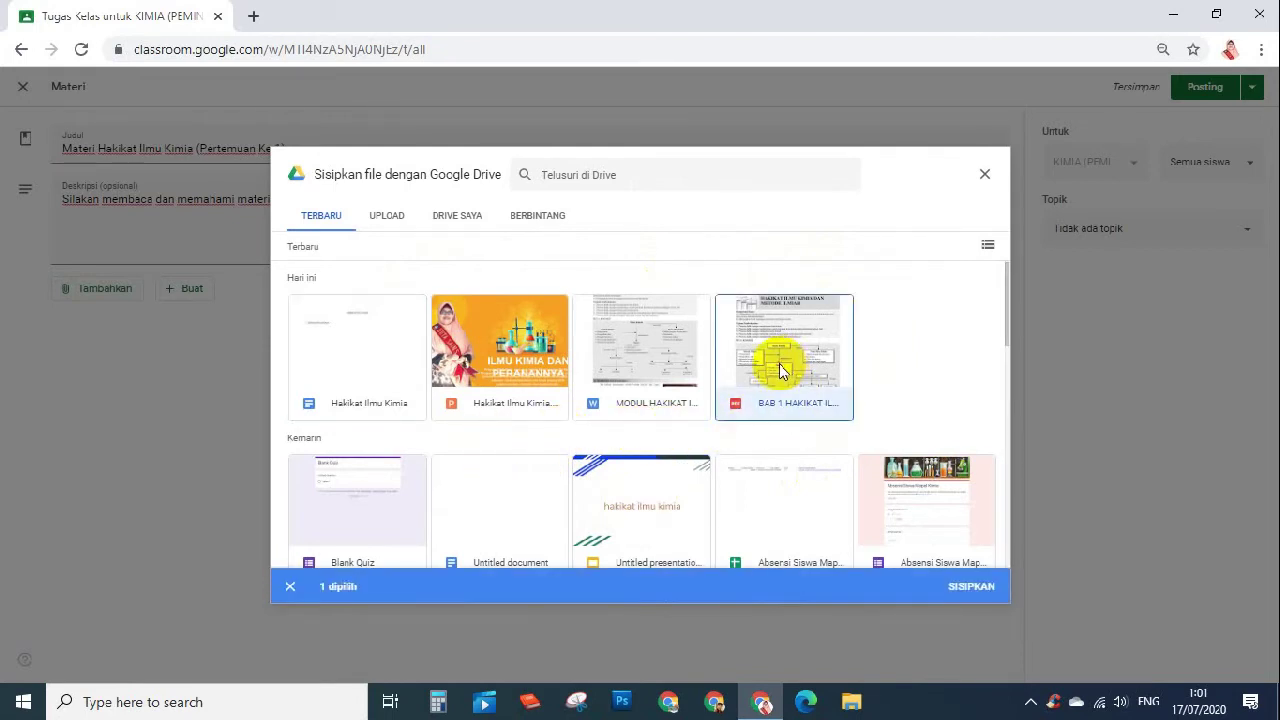
pyautogui.click(970, 588)
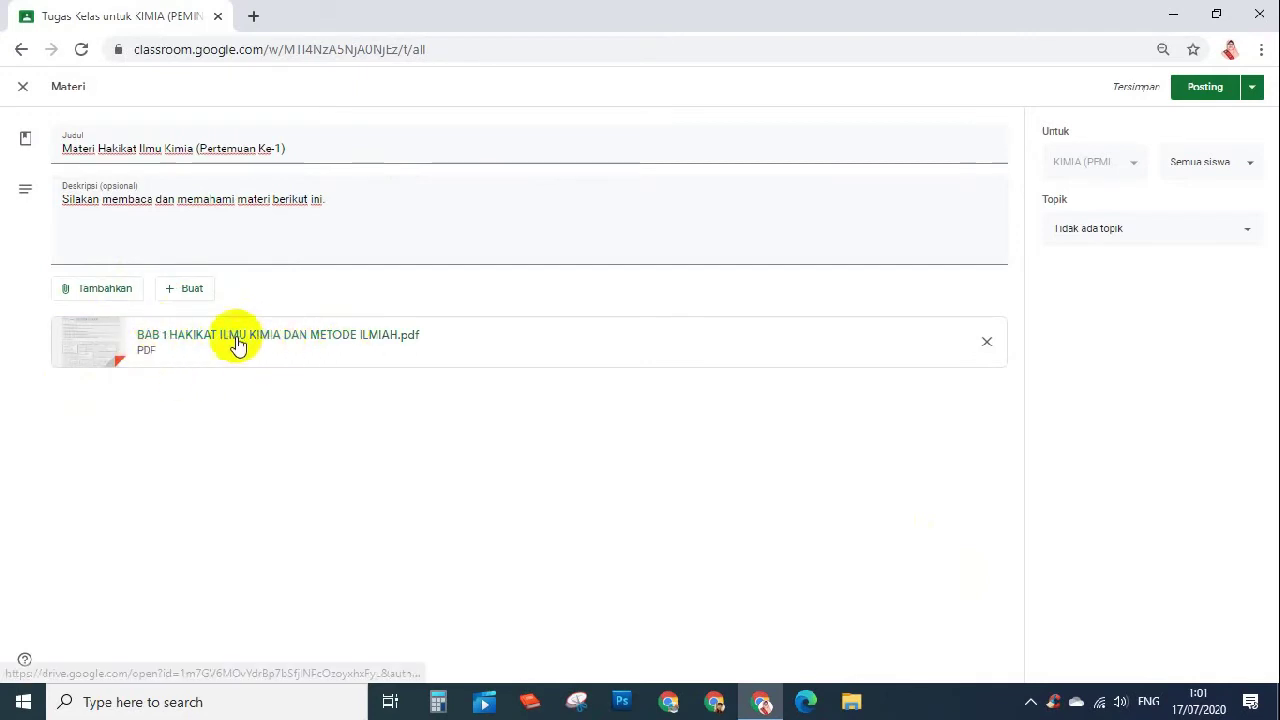
# Step: Open Google Drive in a new browser tab
pyautogui.click(106, 290)
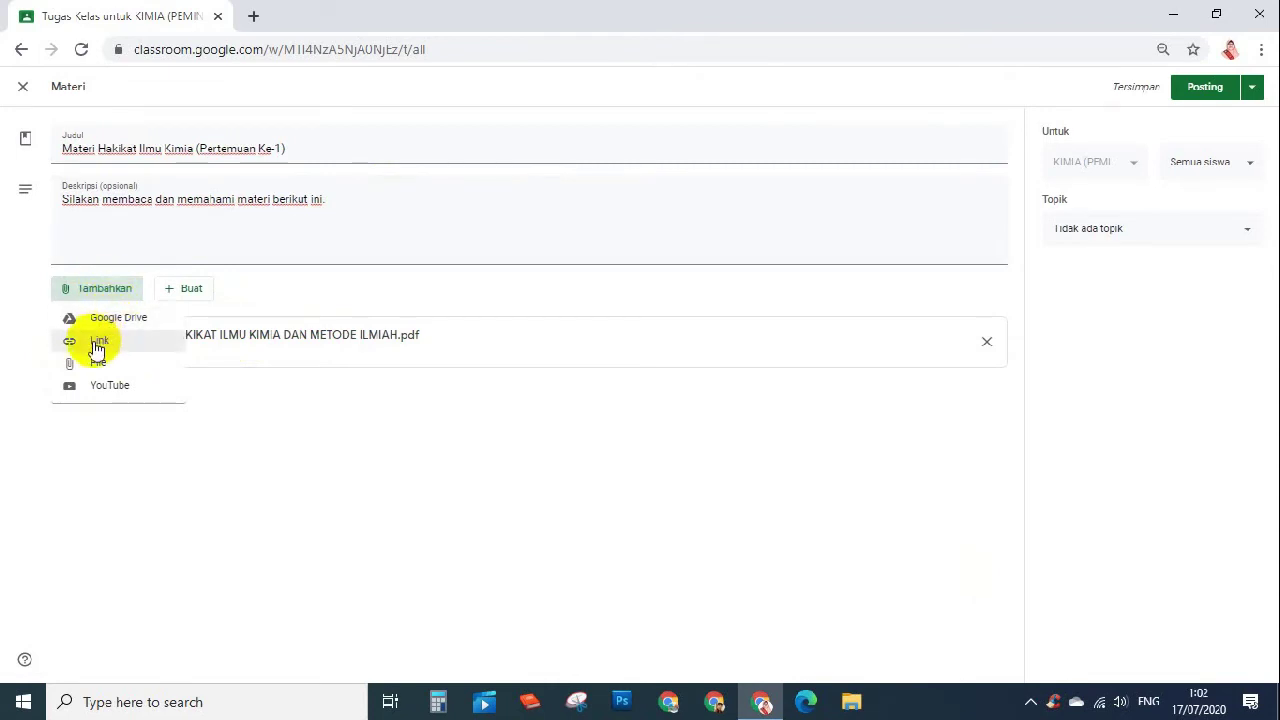
pyautogui.click(255, 17)
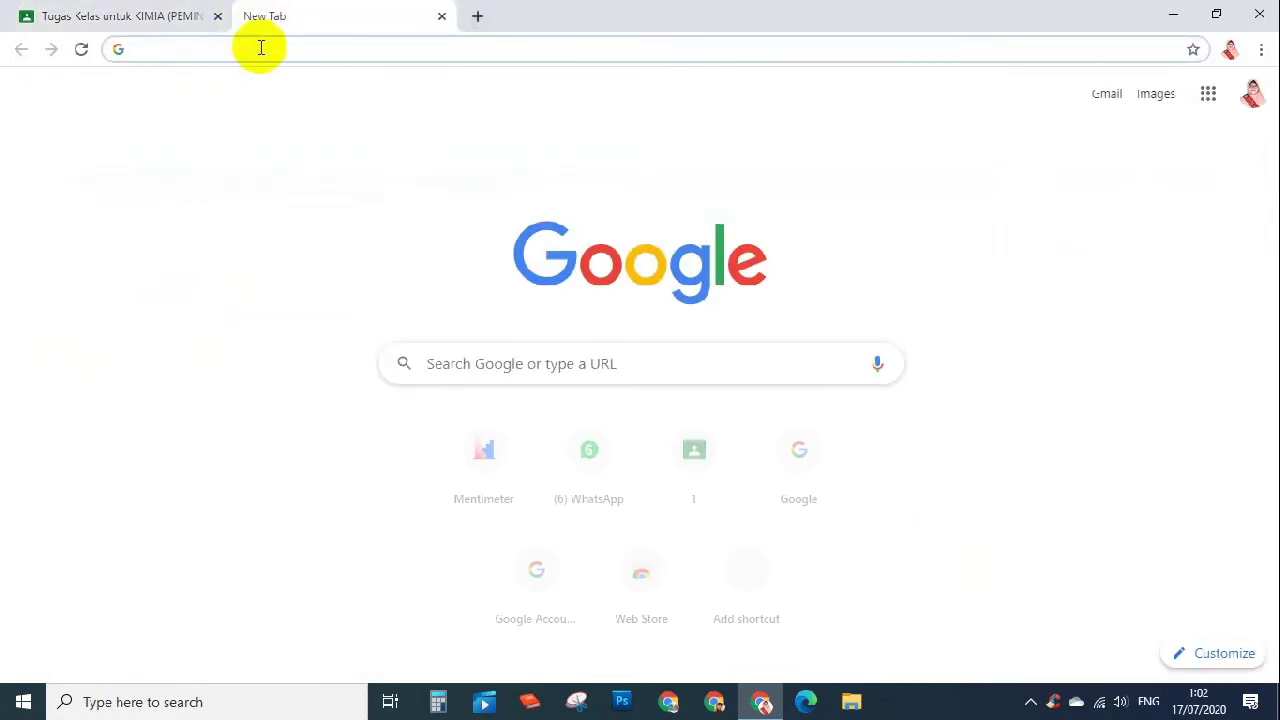
pyautogui.click(1208, 97)
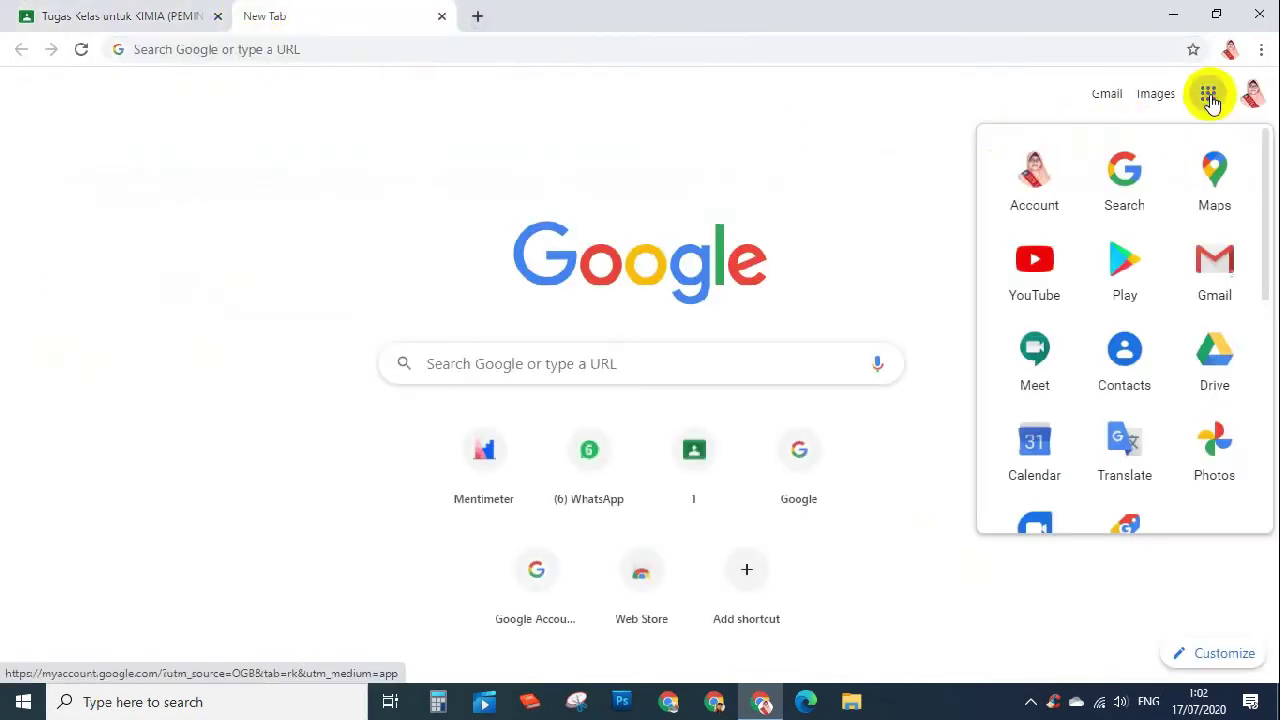
pyautogui.click(1212, 358)
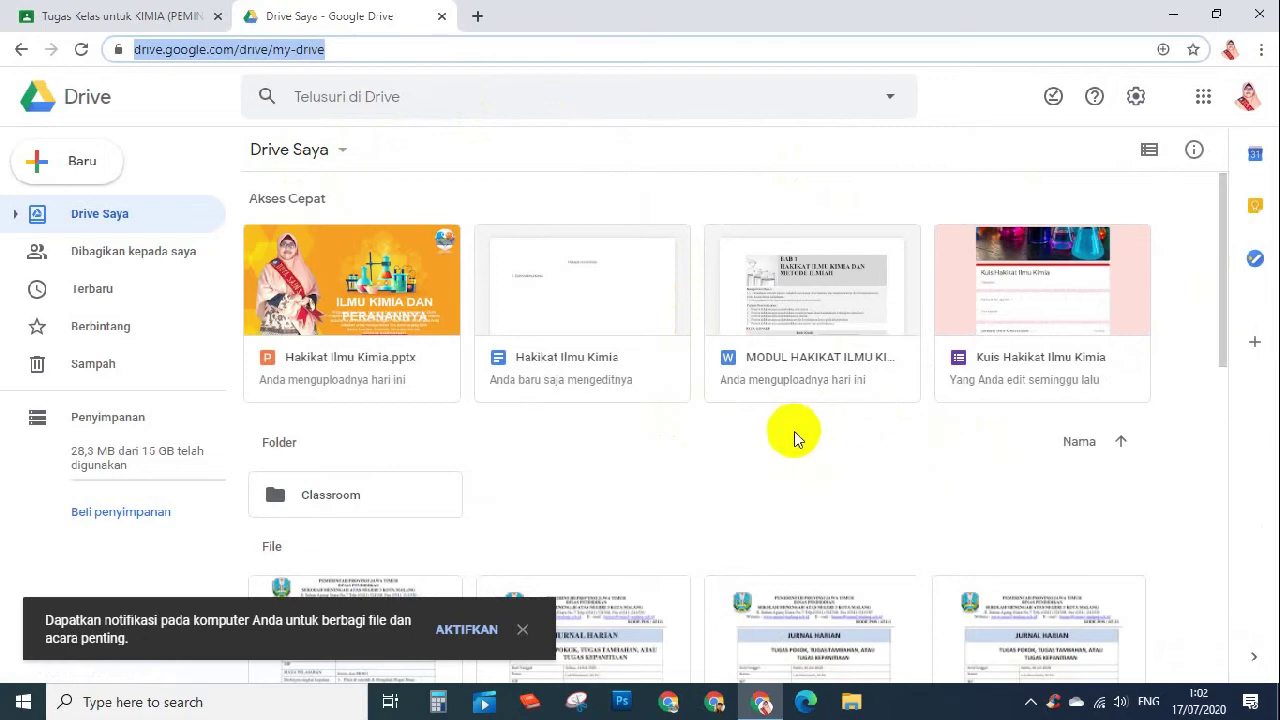
# Step: Copy the sharing link of the MODUL HAKIKAT ILMU KIMIA Word file and let anyone with the link view it
pyautogui.scroll(-1, 794, 431)
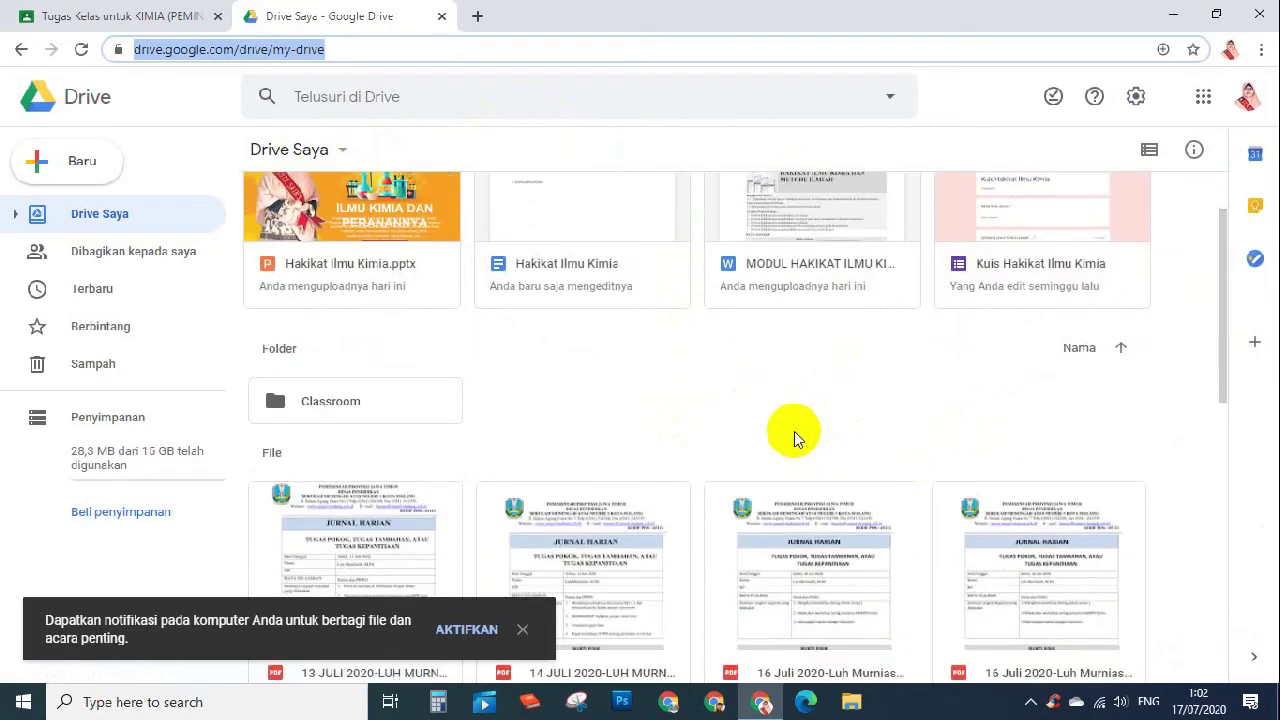
pyautogui.rightClick(800, 268)
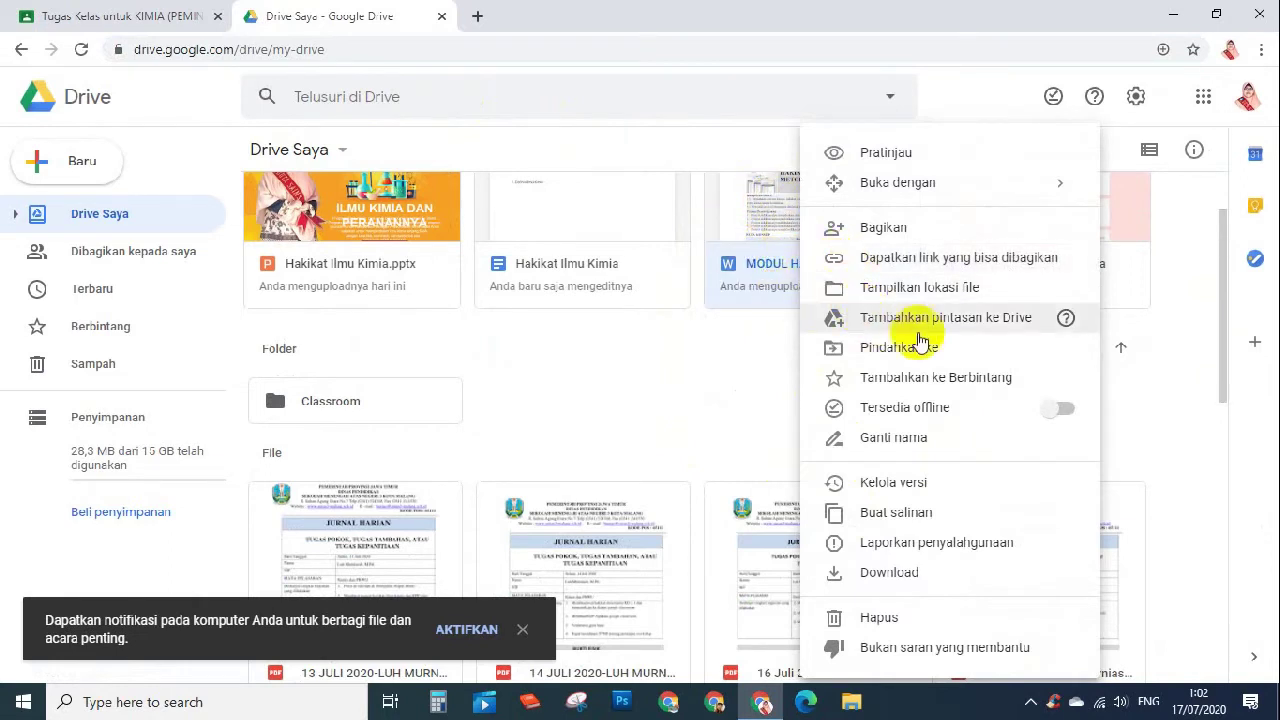
pyautogui.click(897, 260)
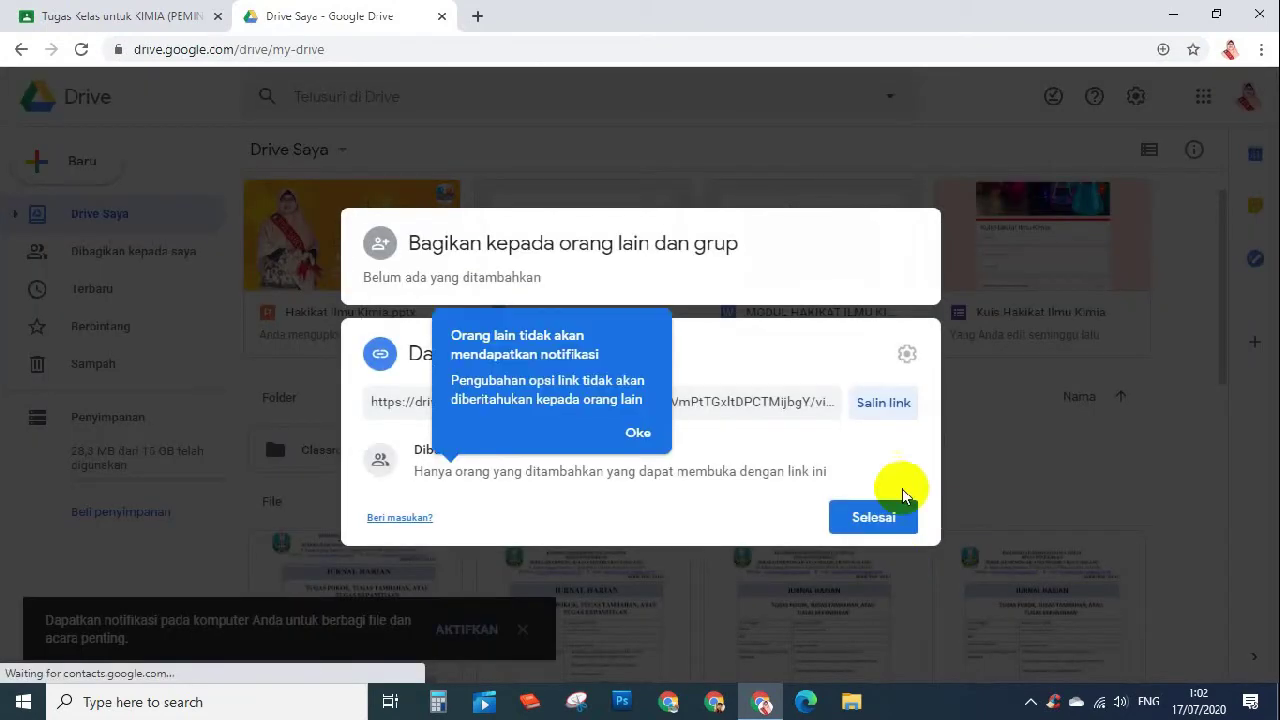
pyautogui.click(638, 435)
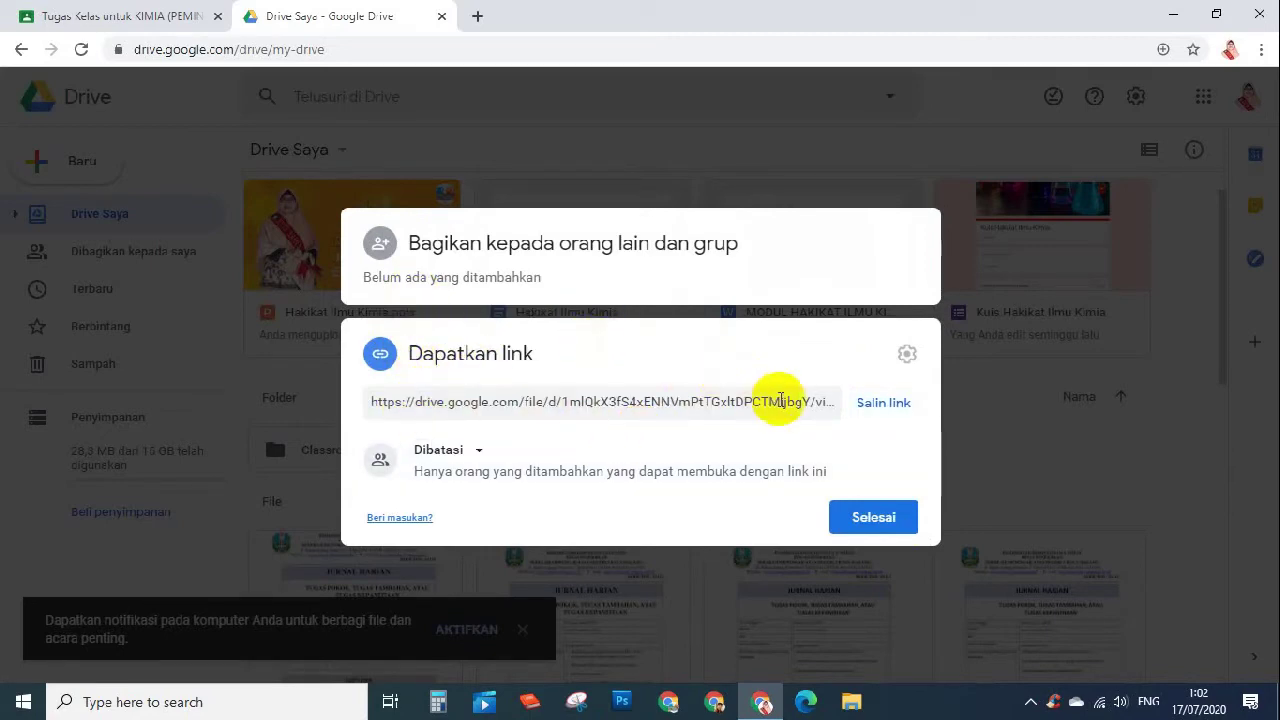
pyautogui.click(884, 404)
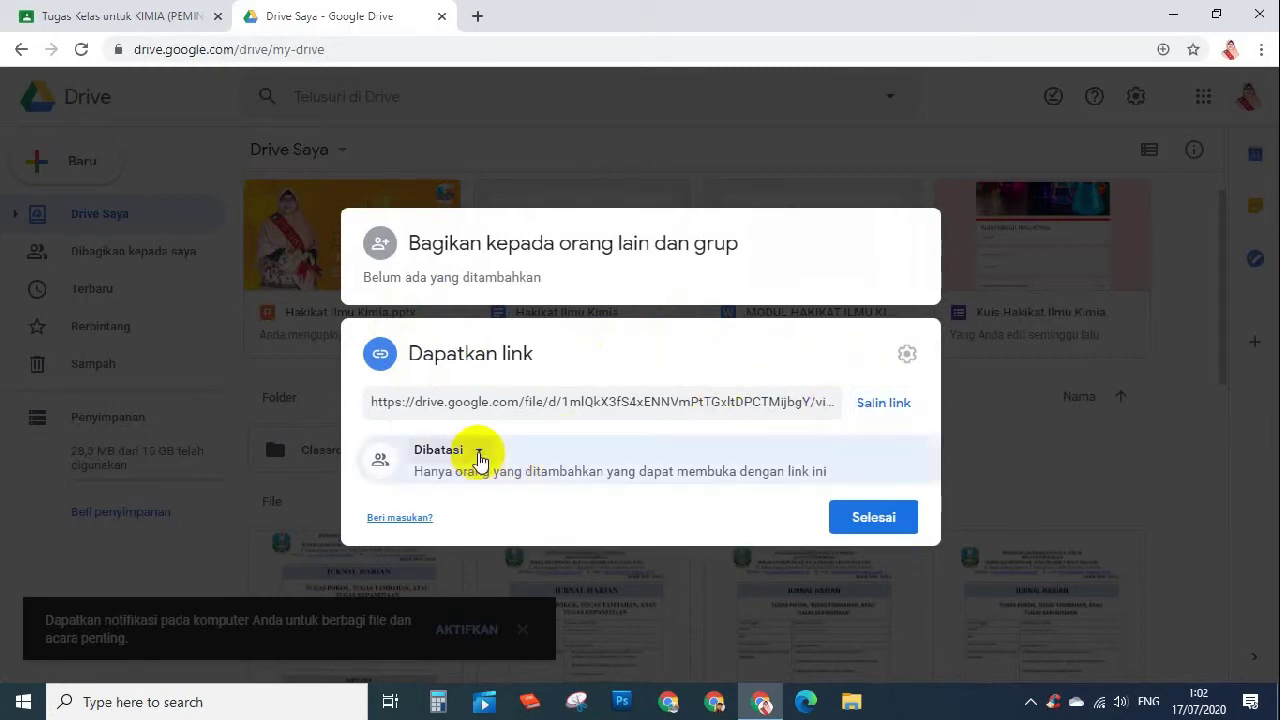
pyautogui.click(479, 452)
pyautogui.click(500, 539)
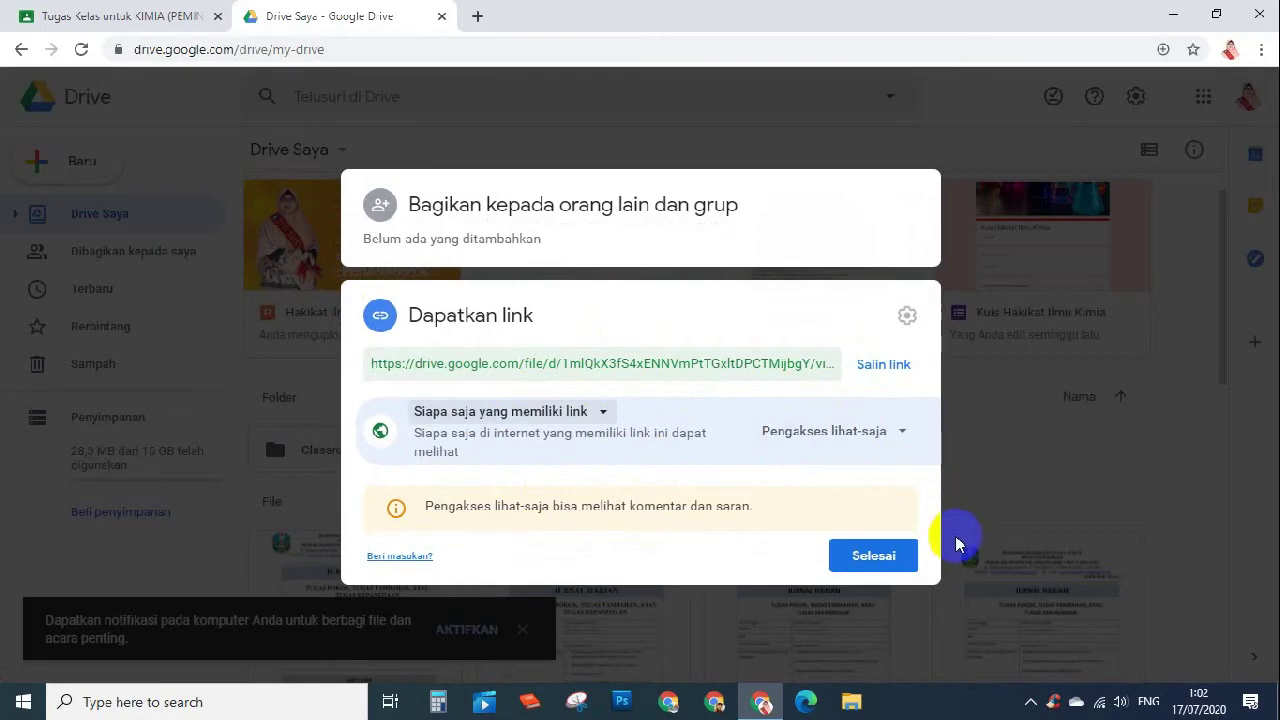
pyautogui.click(873, 556)
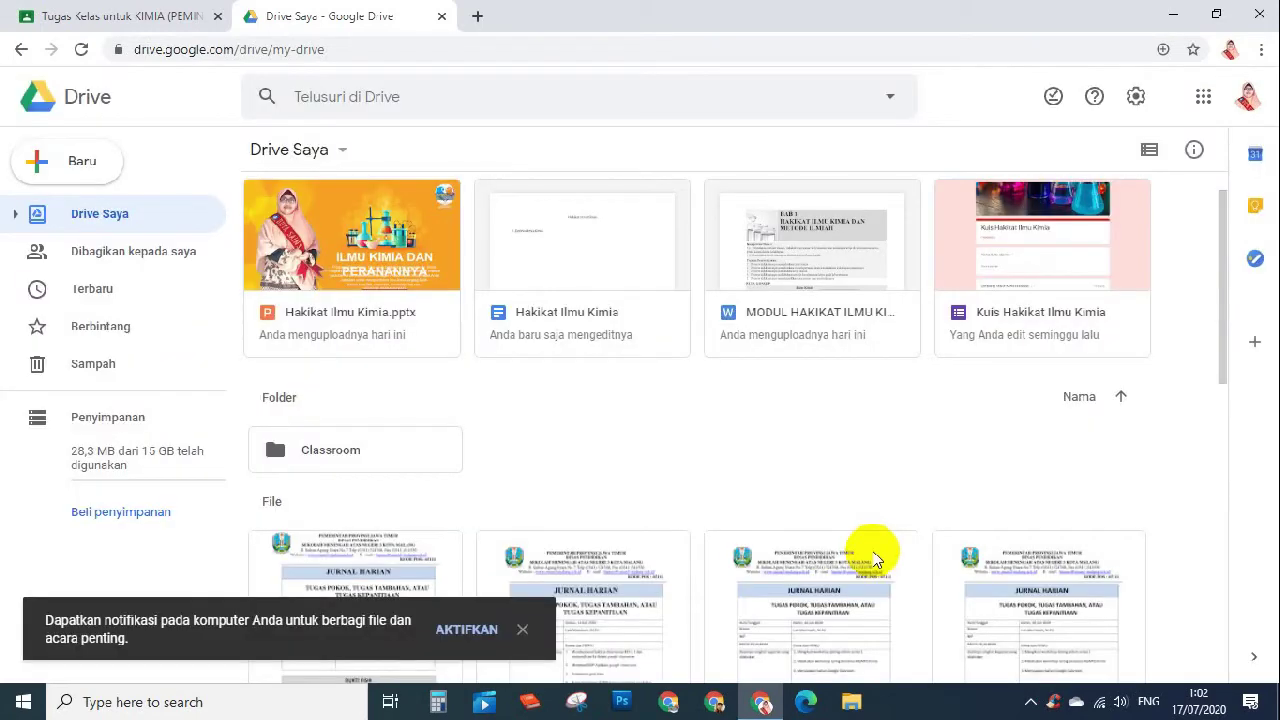
# Step: Return to the Classroom material and attach the copied Drive link of the MODUL HAKIKAT ILMU KIMIA file
pyautogui.click(153, 8)
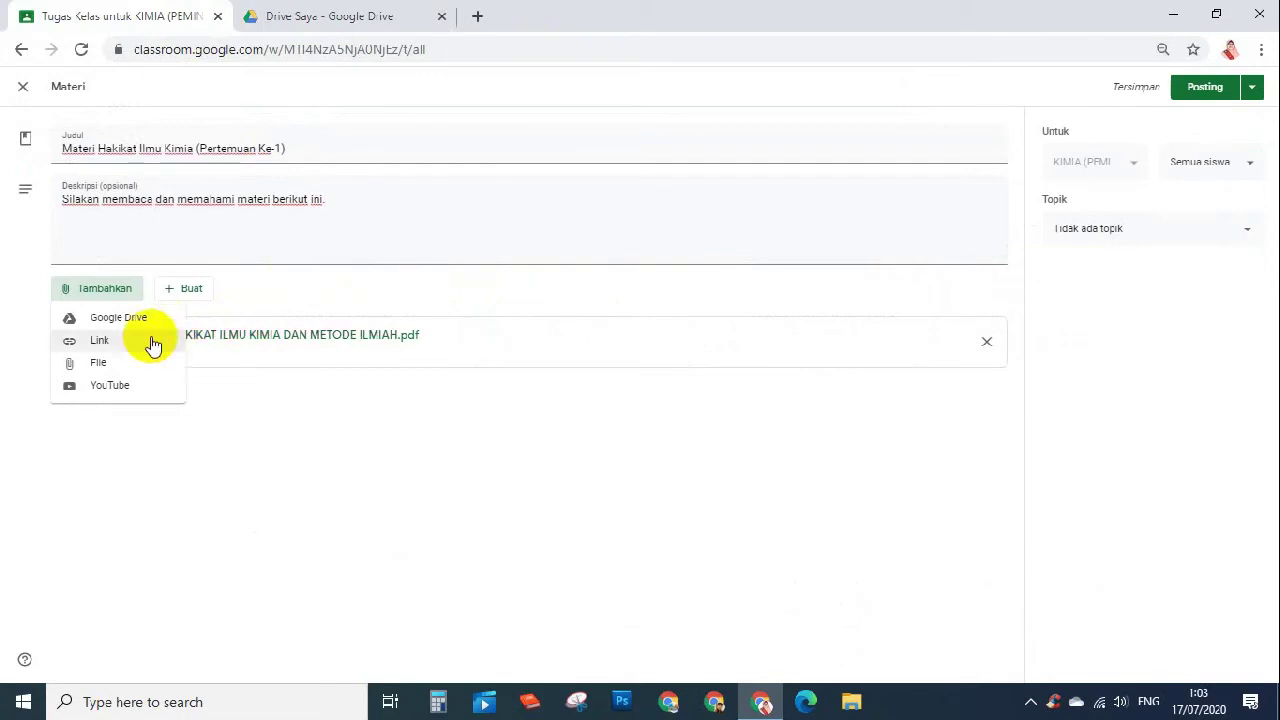
pyautogui.click(121, 342)
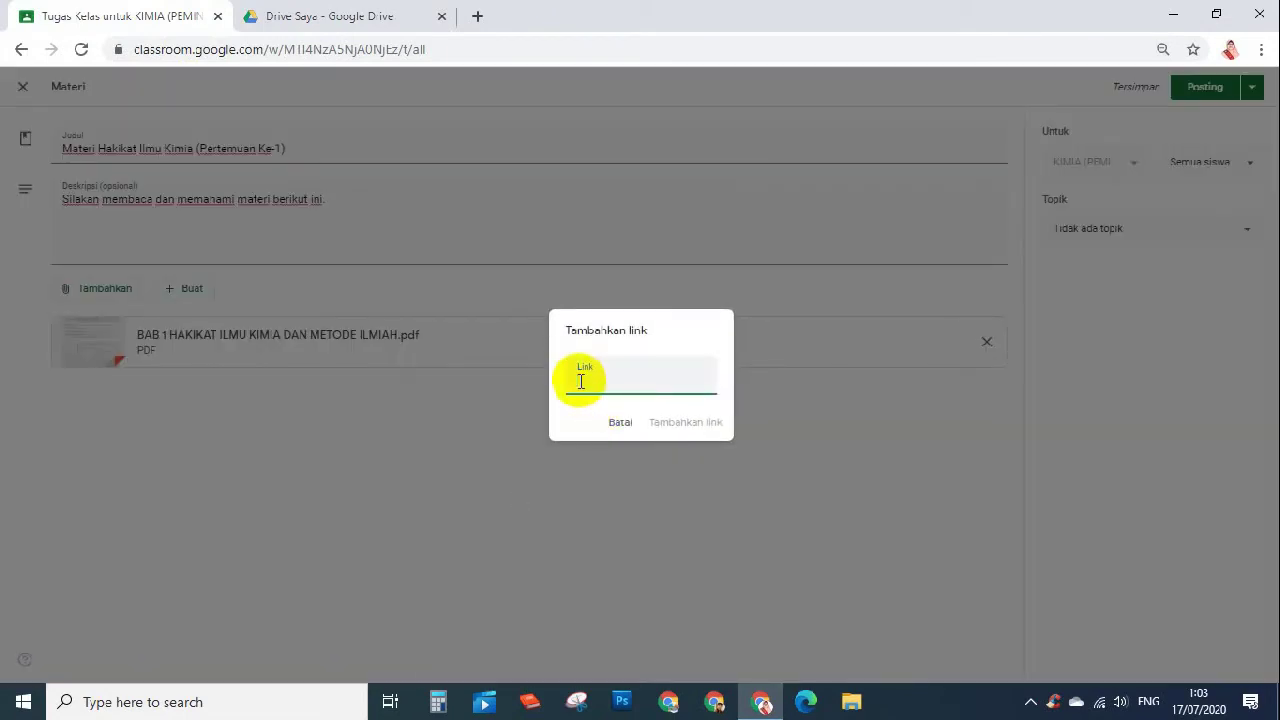
pyautogui.rightClick(580, 381)
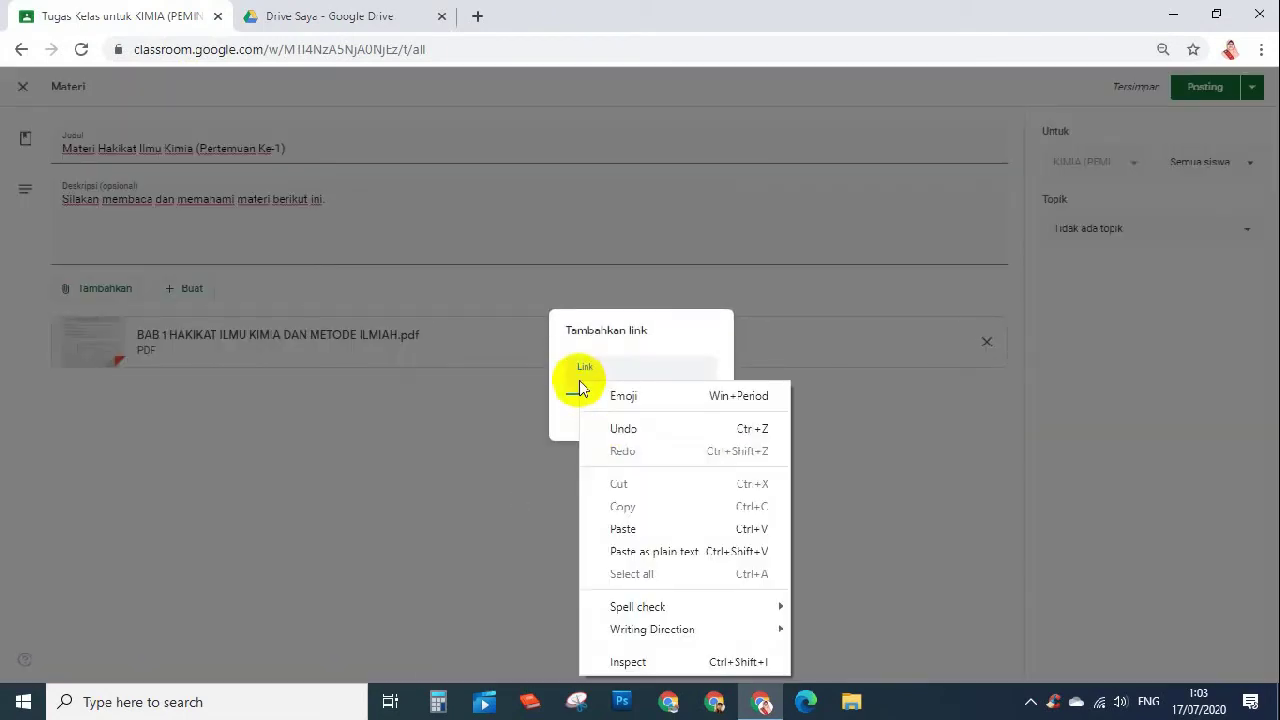
pyautogui.click(649, 527)
pyautogui.click(676, 426)
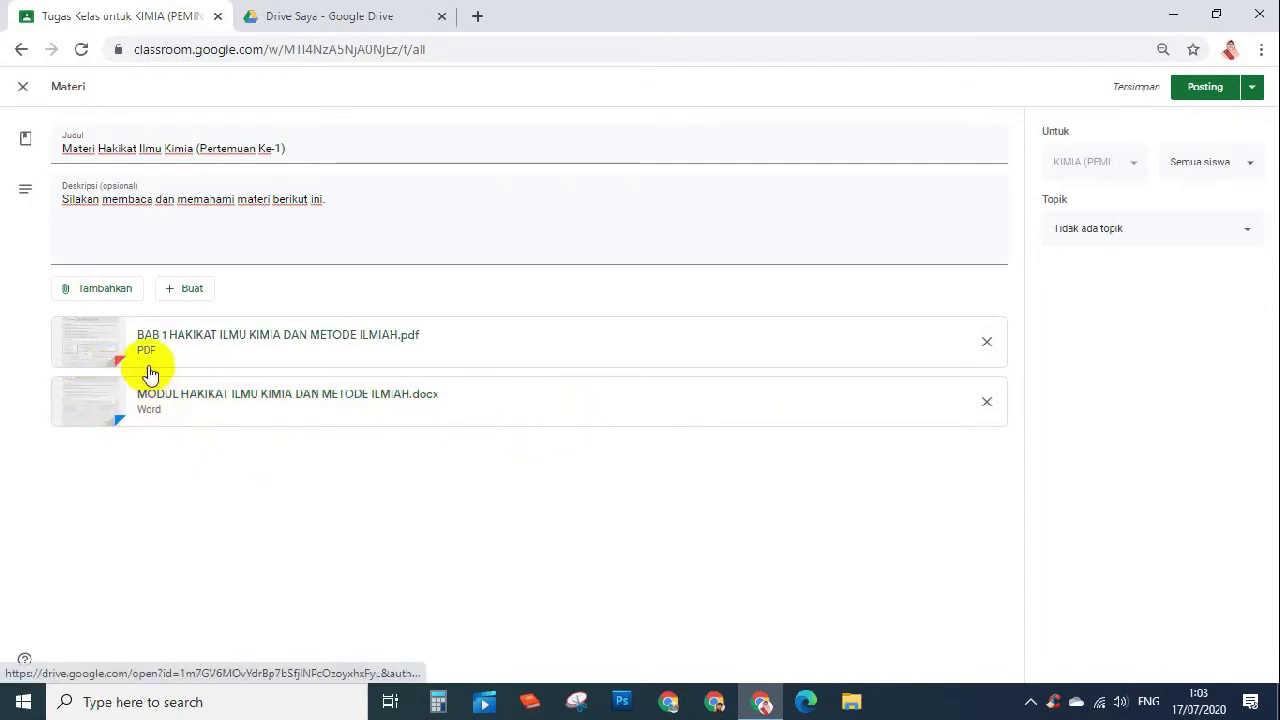
# Step: Upload the PowerPoint file Hakikat Ilmu Kimia from the computer as an attachment to the material
pyautogui.click(106, 288)
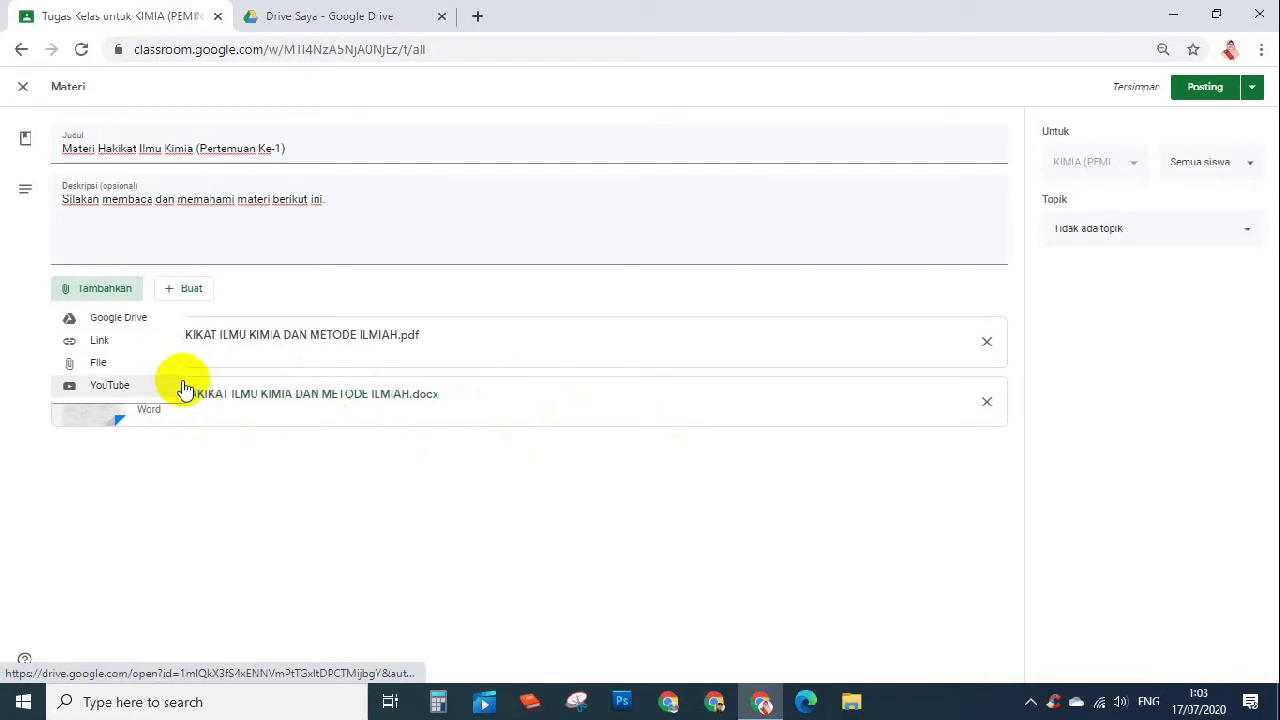
pyautogui.click(160, 367)
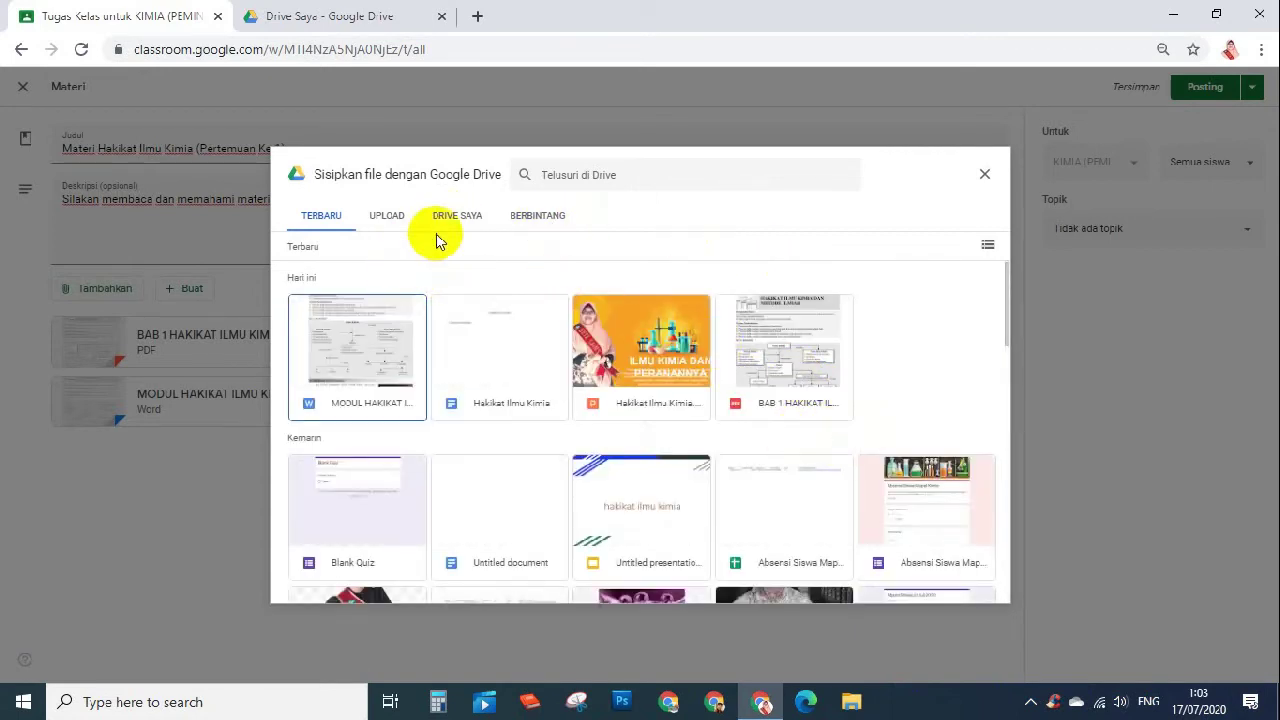
pyautogui.click(381, 218)
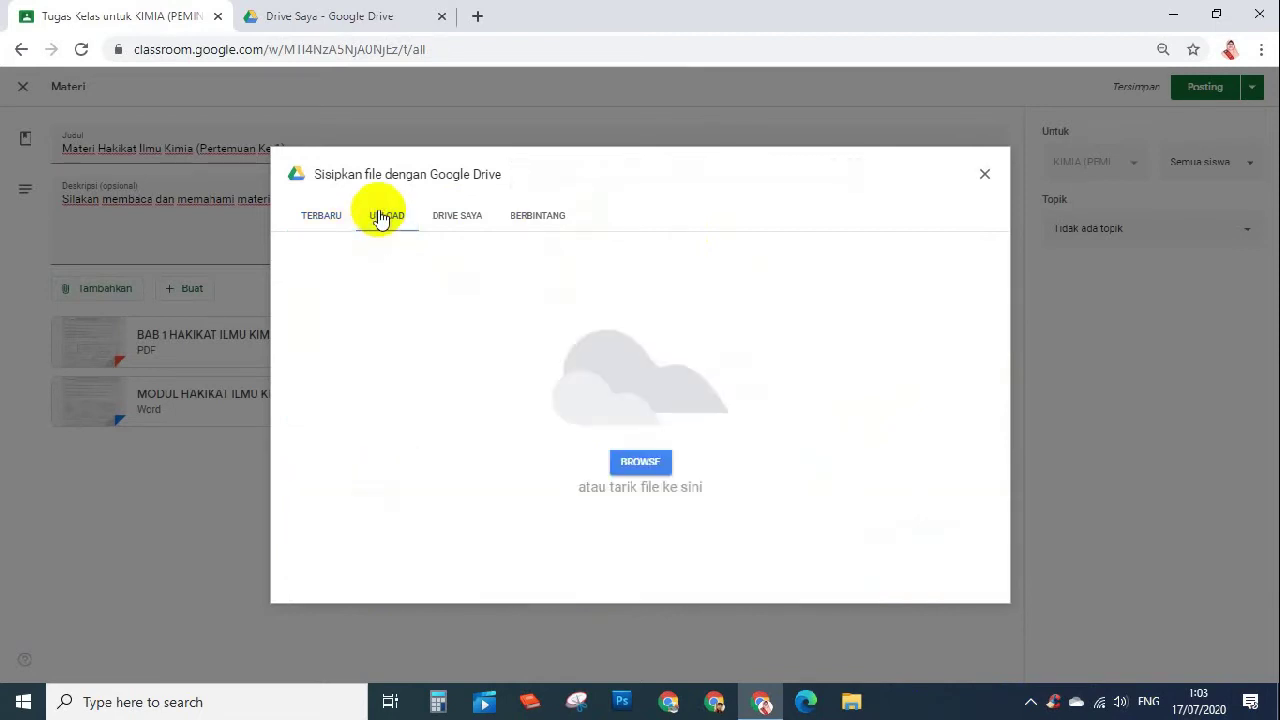
pyautogui.click(652, 461)
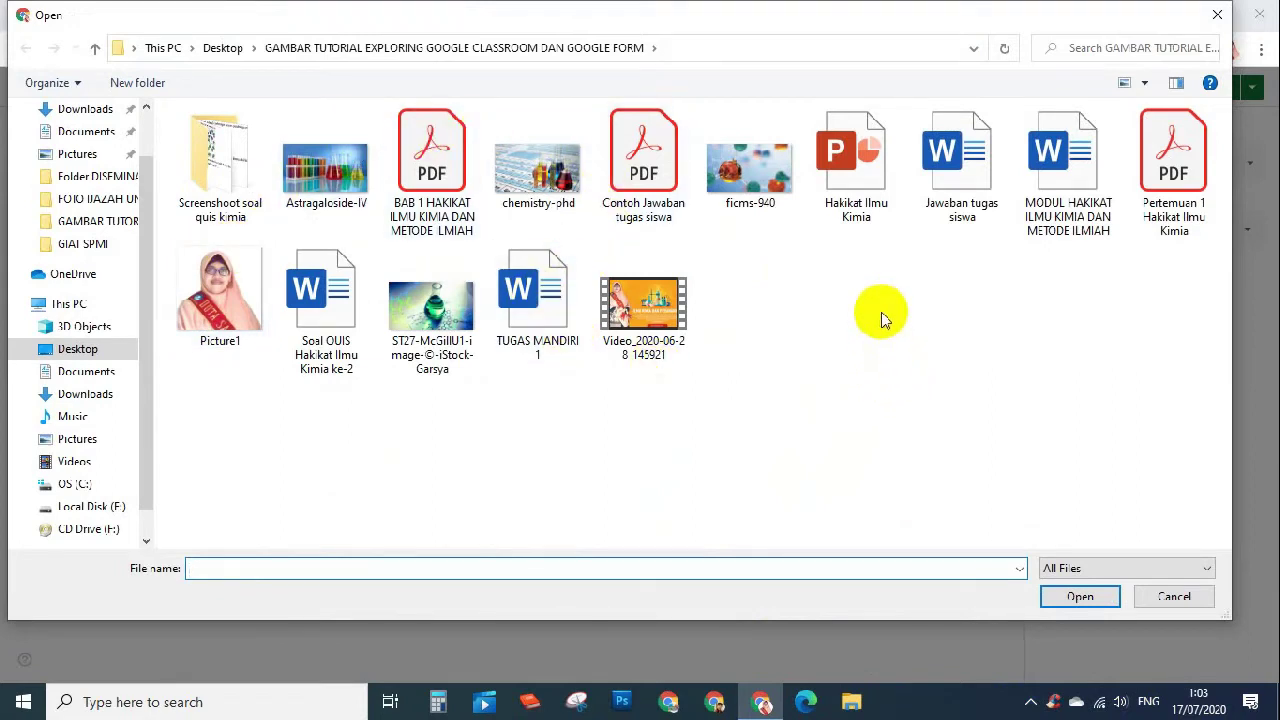
pyautogui.click(866, 172)
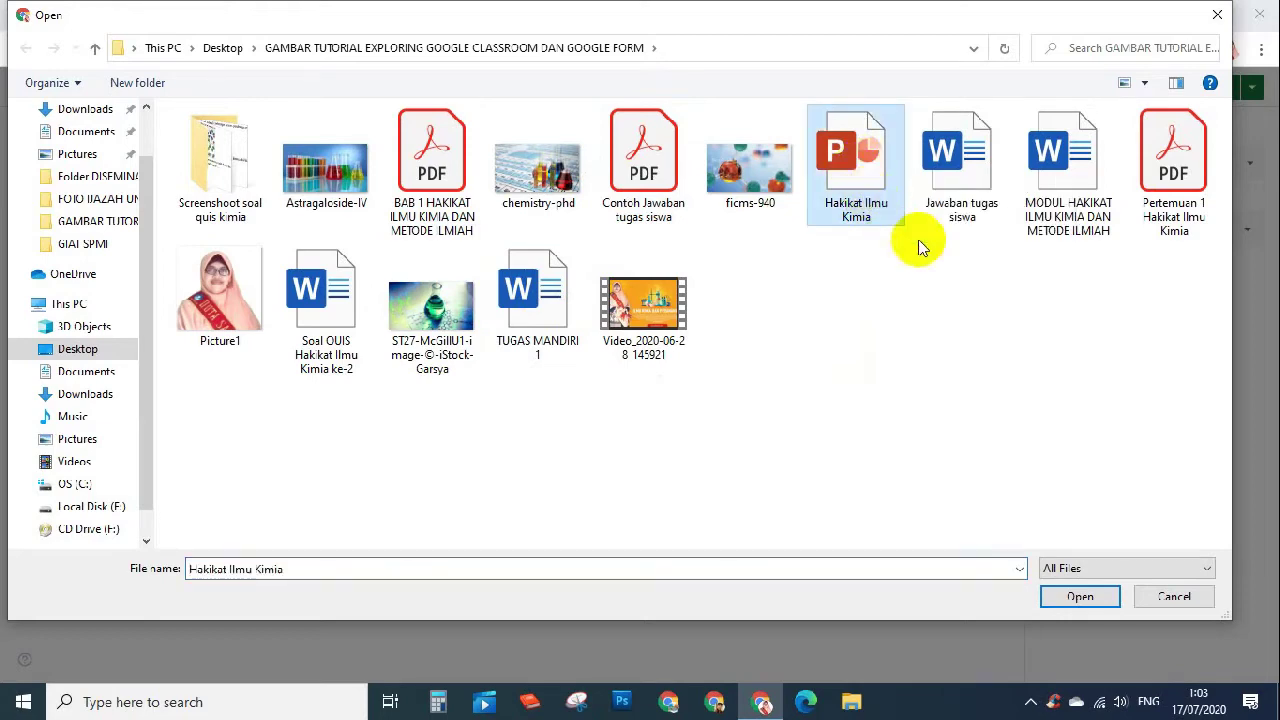
pyautogui.click(1068, 596)
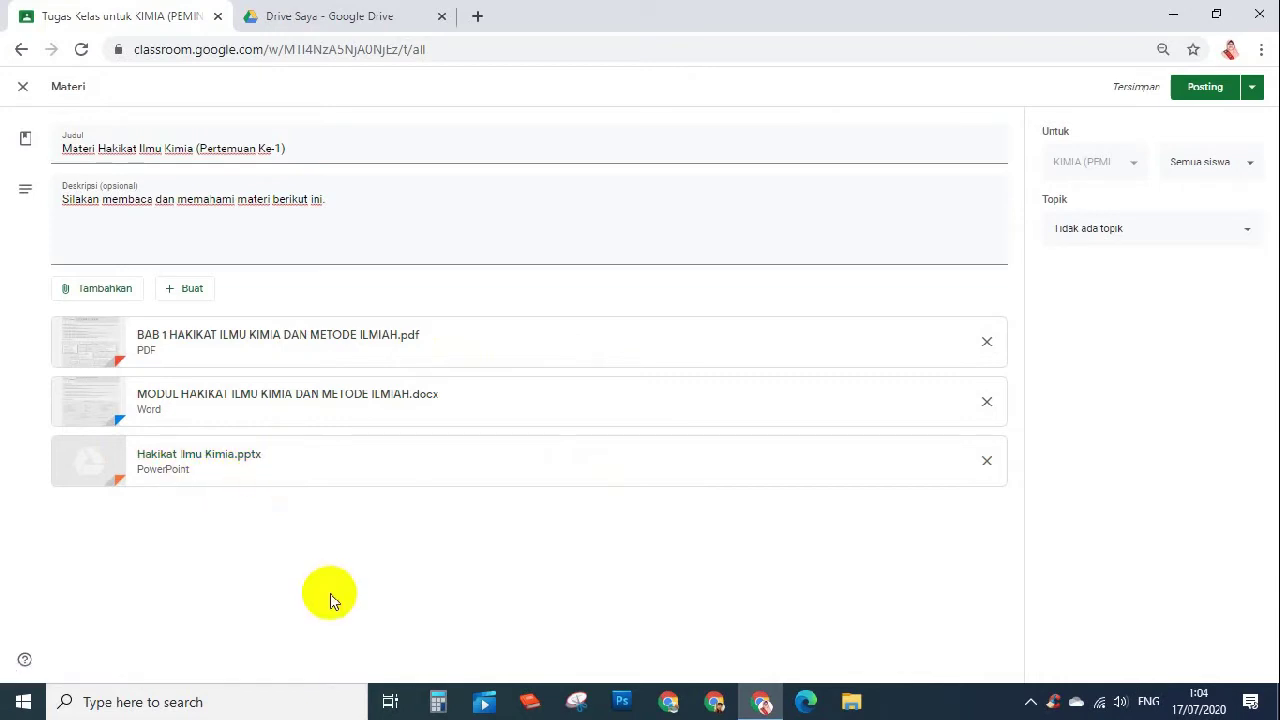
# Step: Search YouTube for "Hakikat Ilmu Kimia" and attach the video HAKIKAT ILMU KIMIA KD 3 1 DAN 4 1 to the material
pyautogui.click(128, 288)
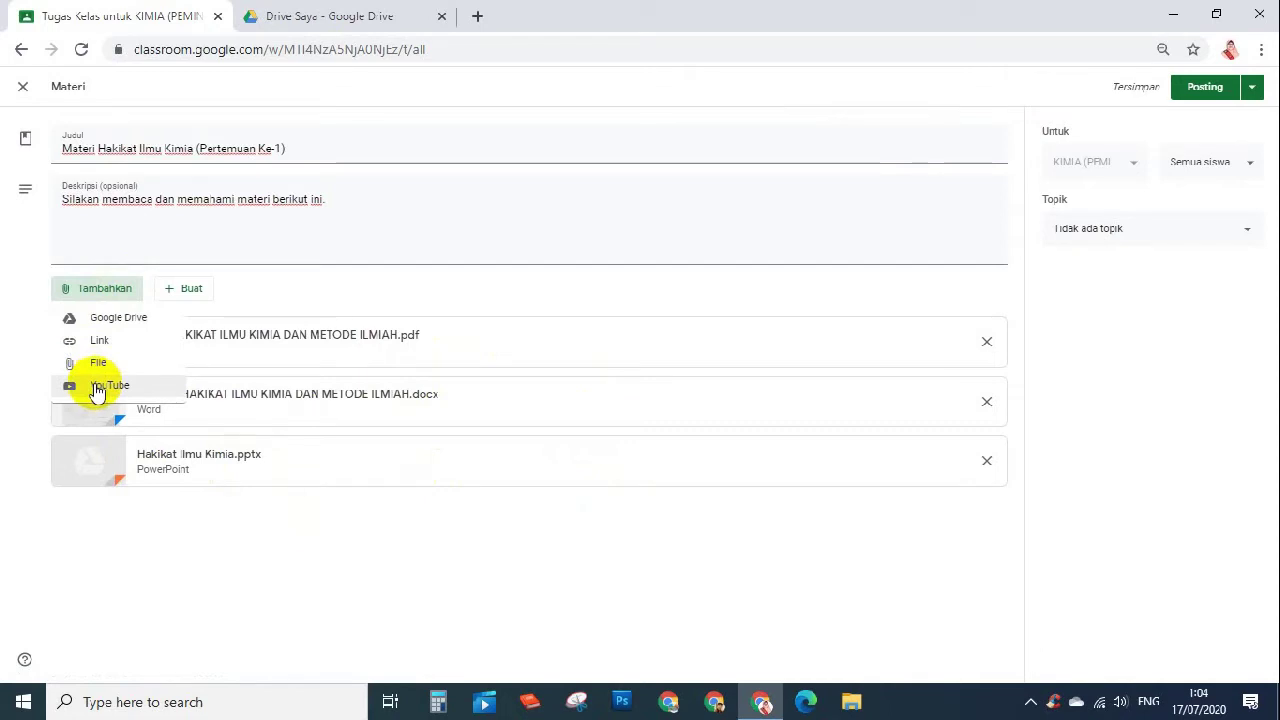
pyautogui.click(100, 386)
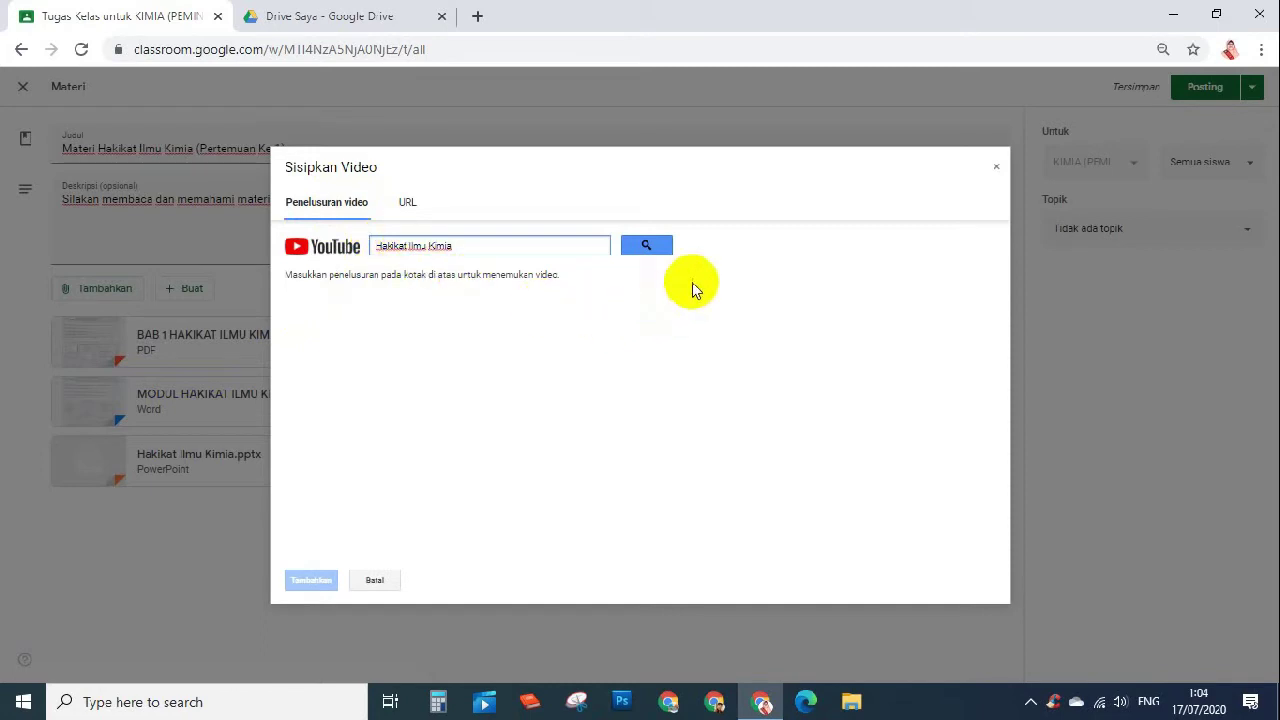
pyautogui.click(652, 247)
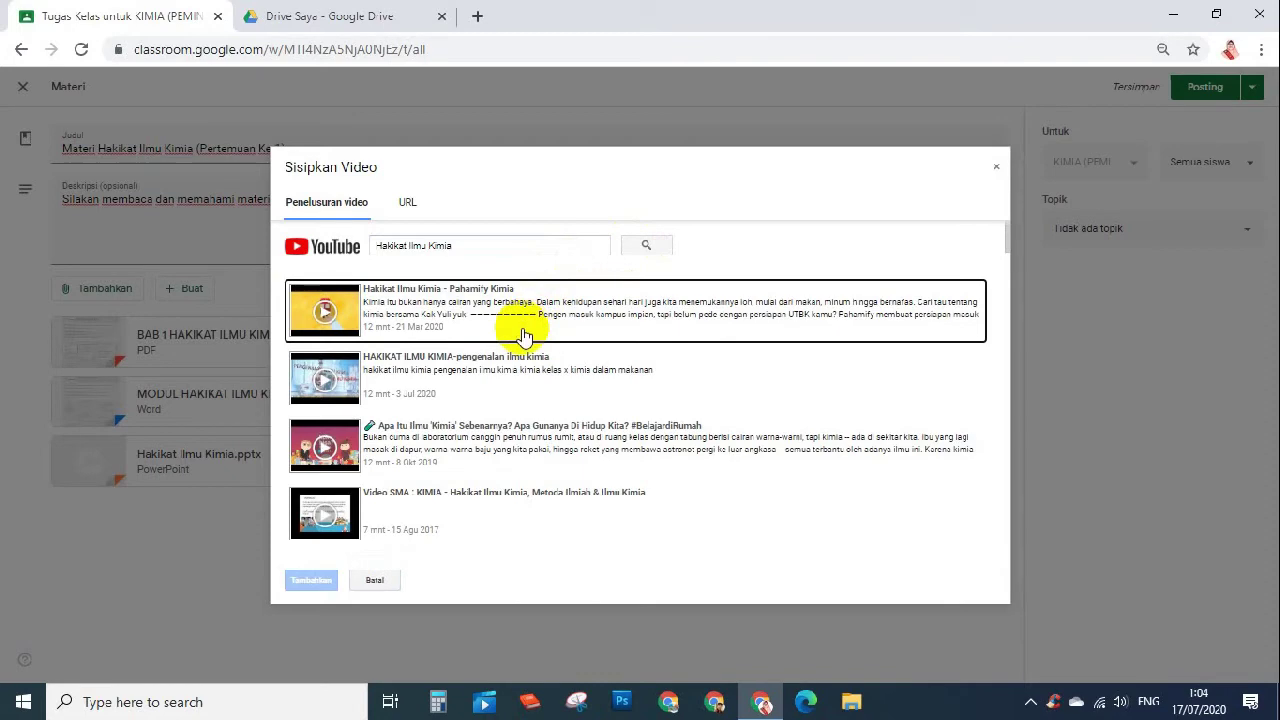
pyautogui.scroll(-2, 514, 381)
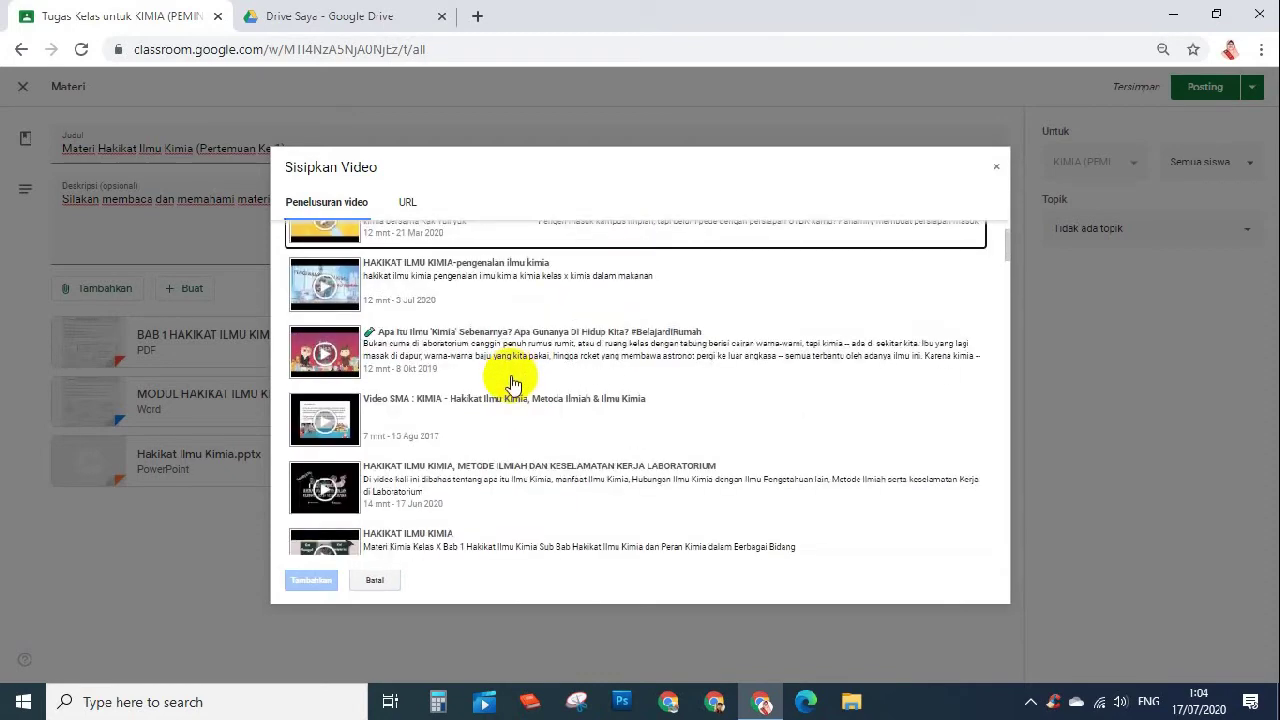
pyautogui.scroll(-12, 512, 383)
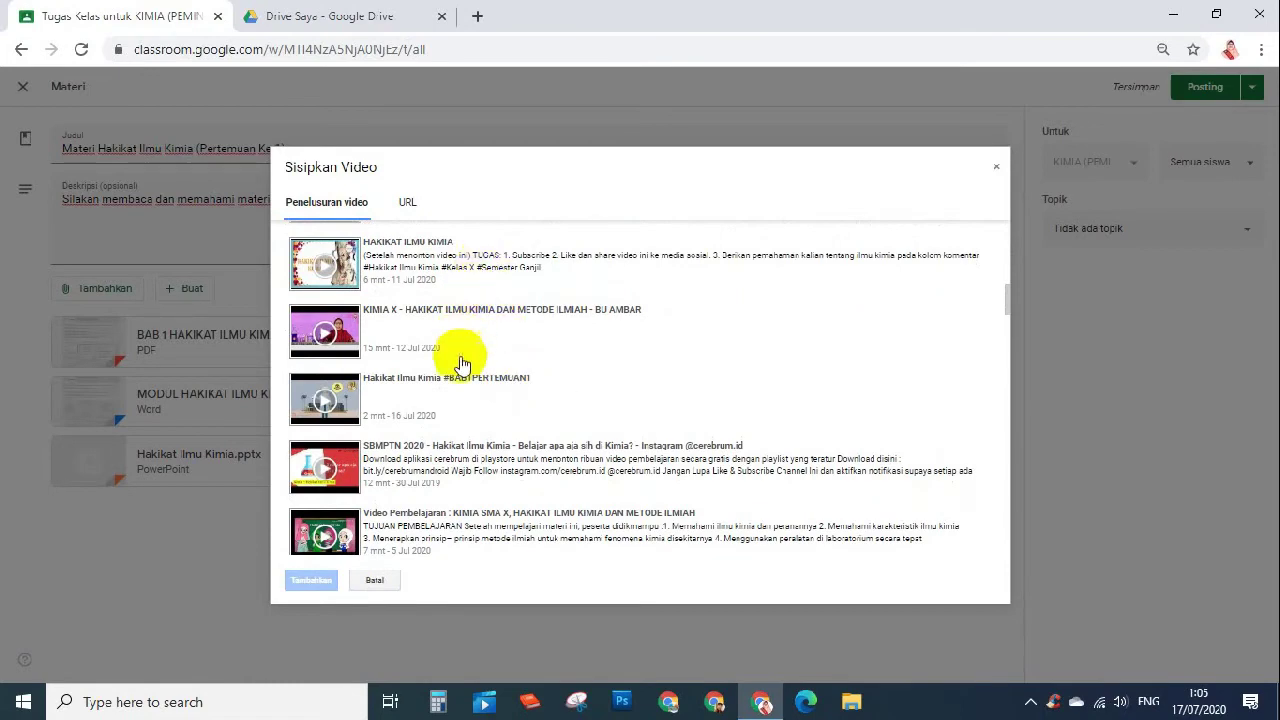
pyautogui.scroll(-4, 450, 370)
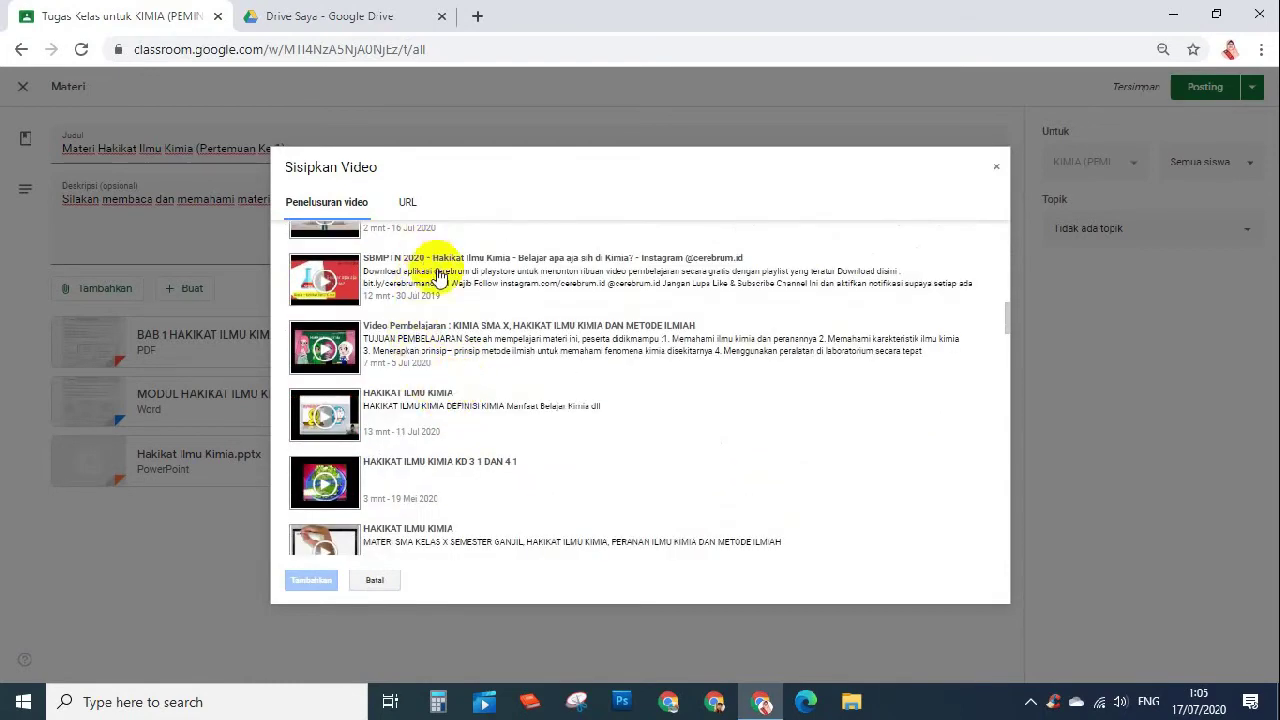
pyautogui.click(388, 484)
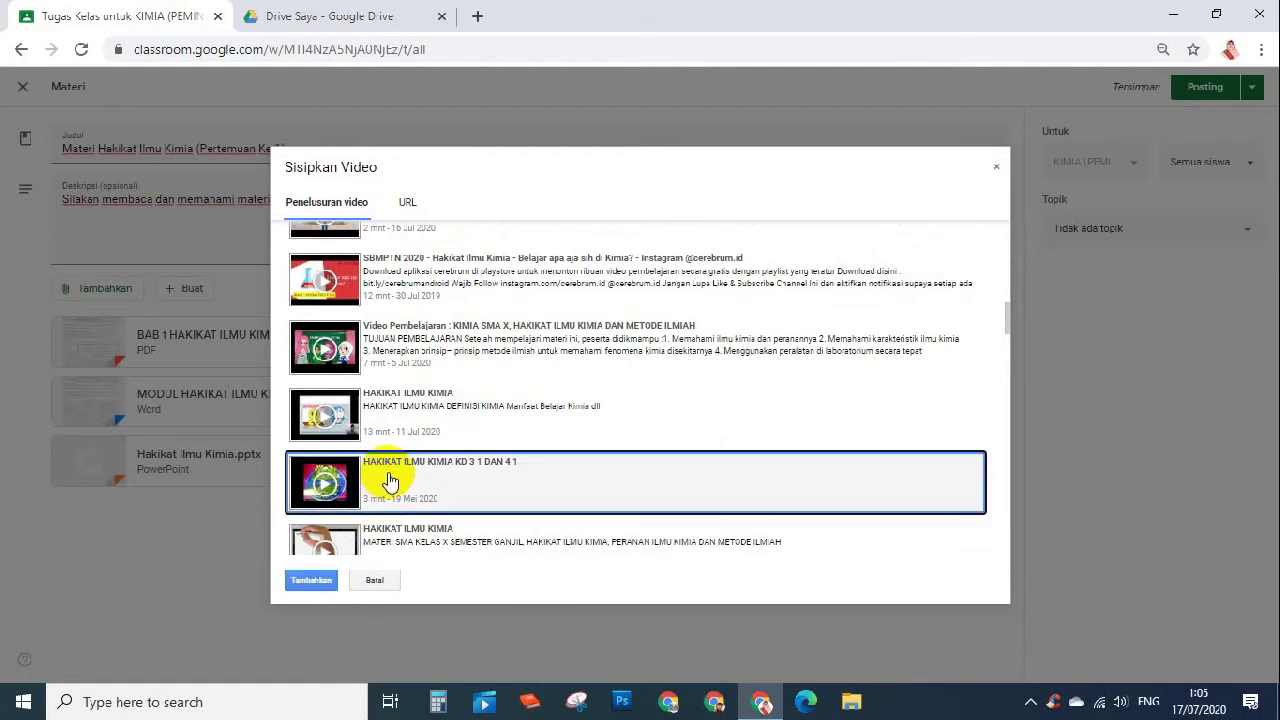
pyautogui.click(309, 582)
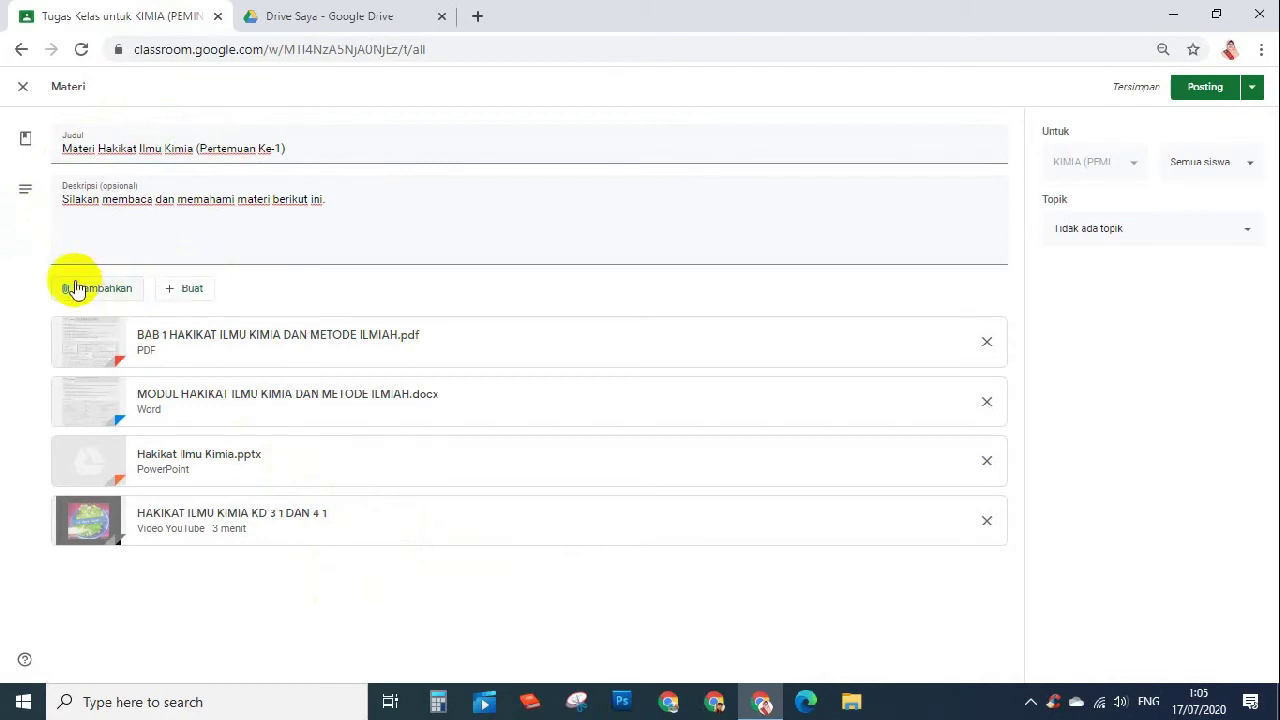
# Step: Create a new Google Docs document from the material and name it "Materi Hakikat Ilmu Kimia"
pyautogui.click(190, 291)
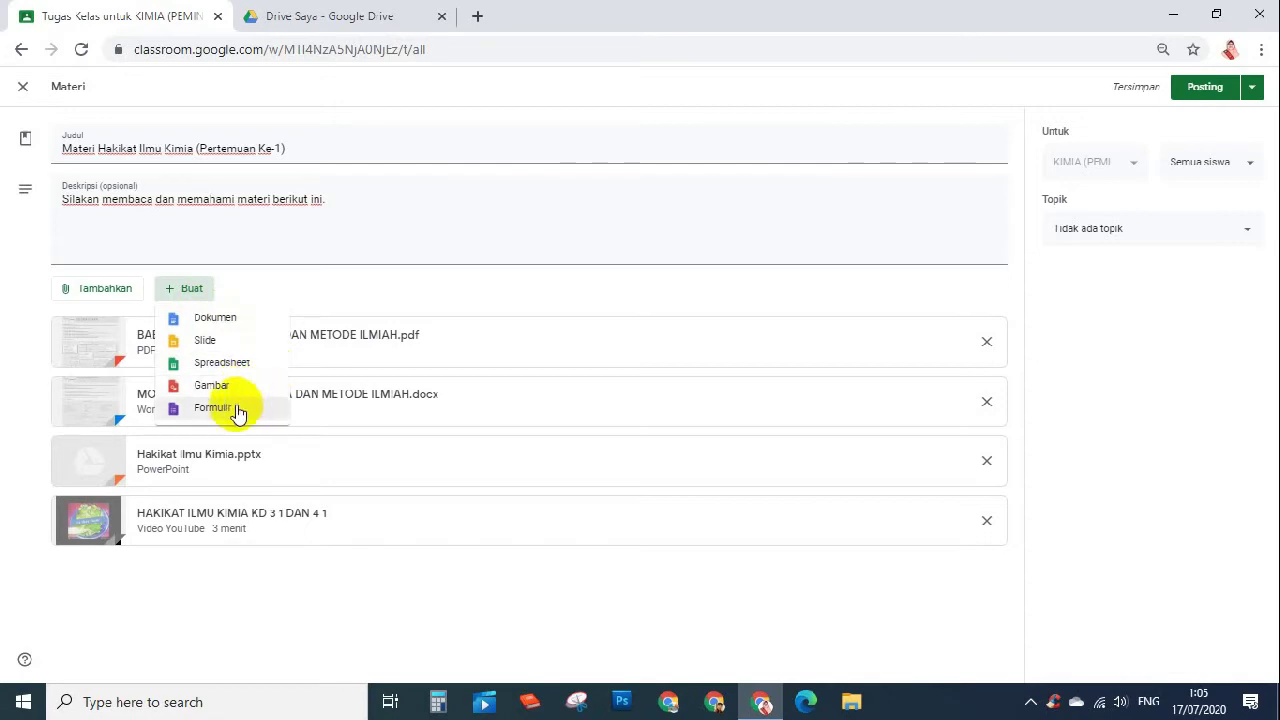
pyautogui.click(216, 318)
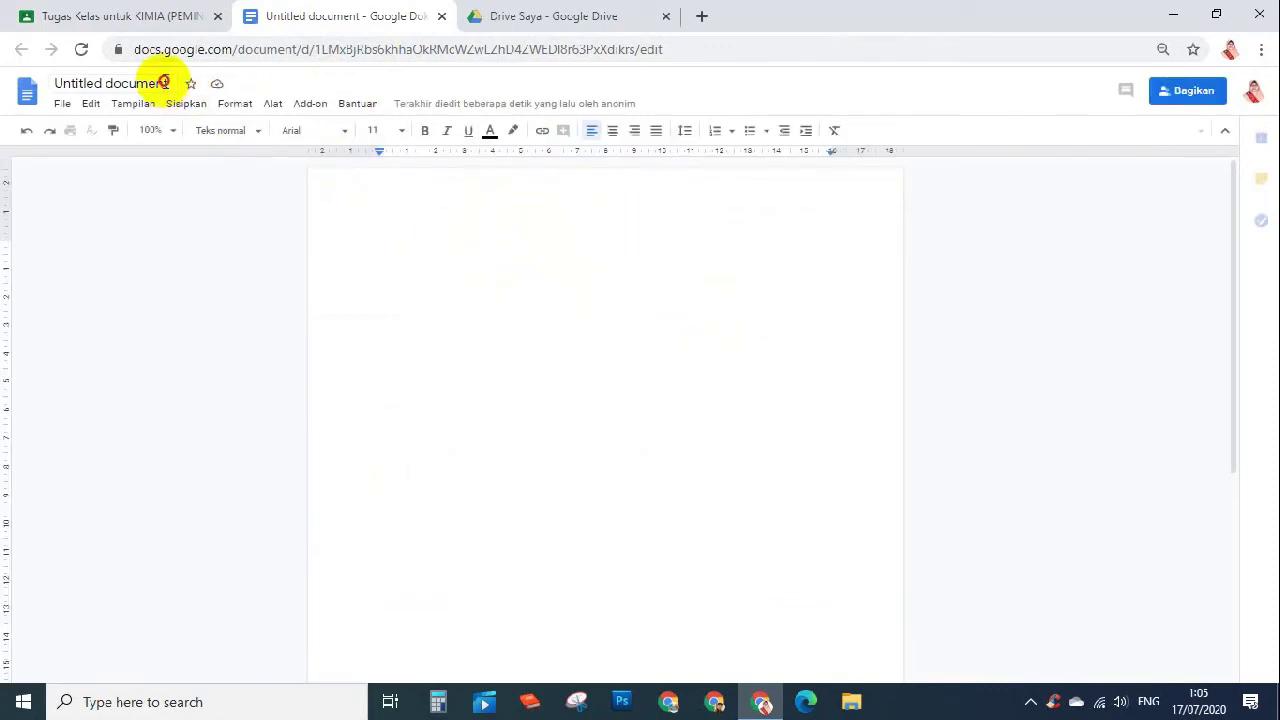
pyautogui.click(140, 84)
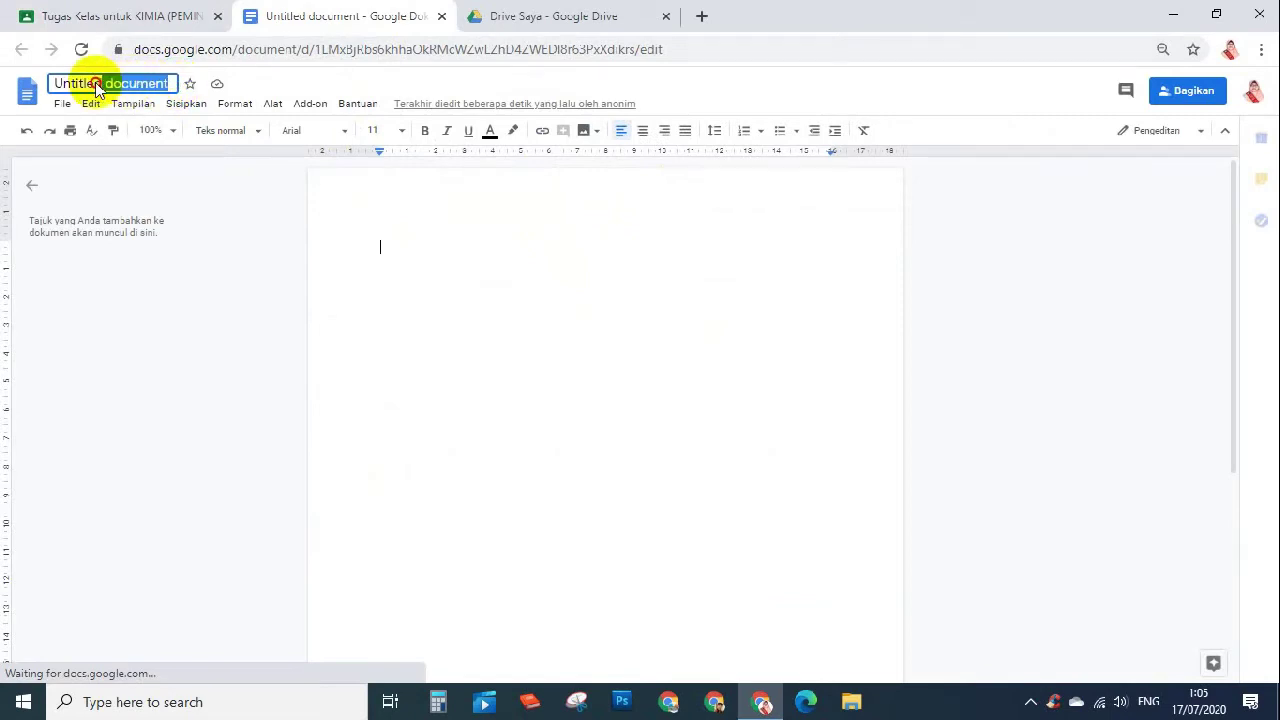
pyautogui.write('Mate')
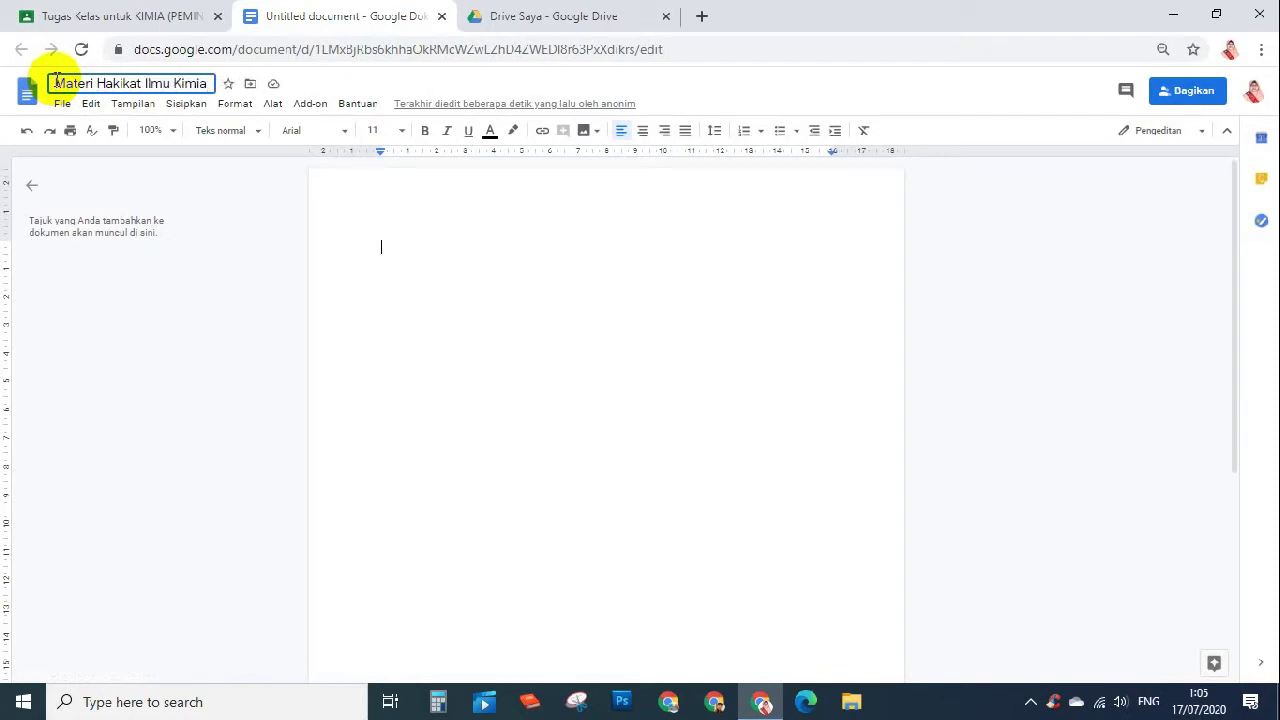
pyautogui.write('ri Hakikat Ilmu Kimia')
pyautogui.press('Return')
# Step: Write the centered heading "HAKIKAT ILMU KIMIA" and below it a numbered list with "Definisi Ilmu Kimia" and "Peranan Ilmu Kimia"
pyautogui.click(643, 131)
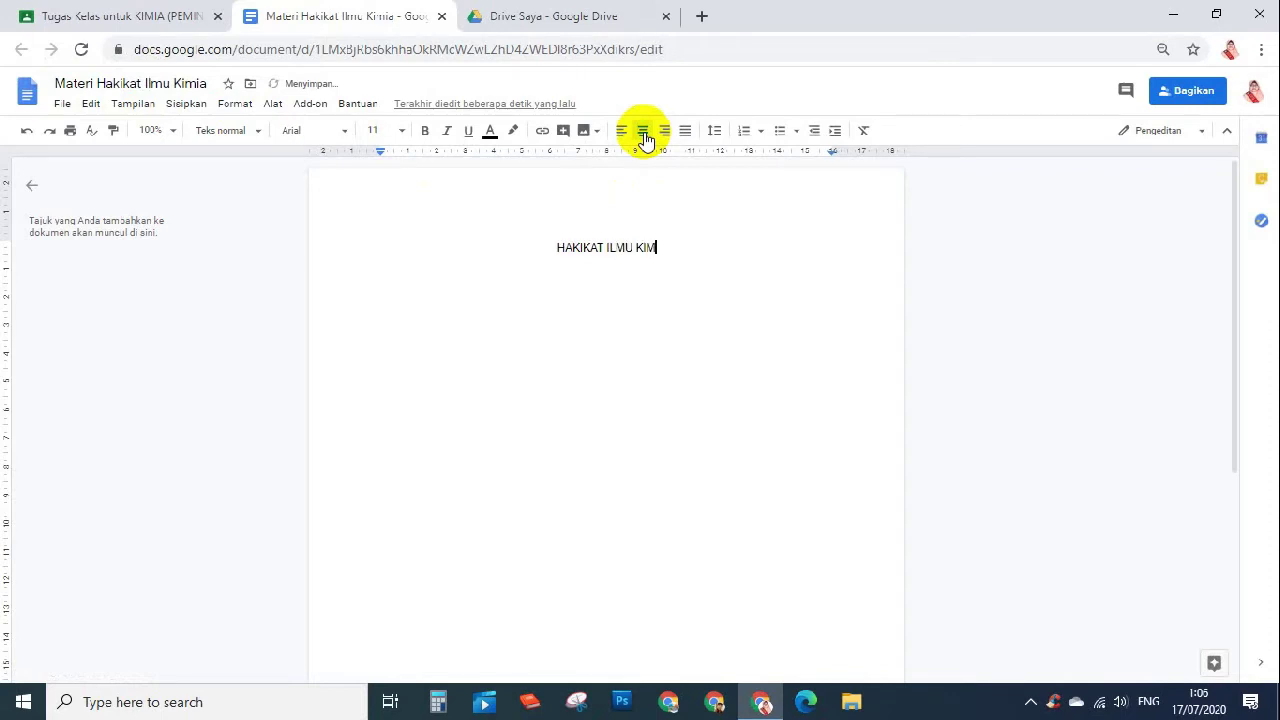
pyautogui.write('HAKIKAT ILMU KIMIA')
pyautogui.press('Return')
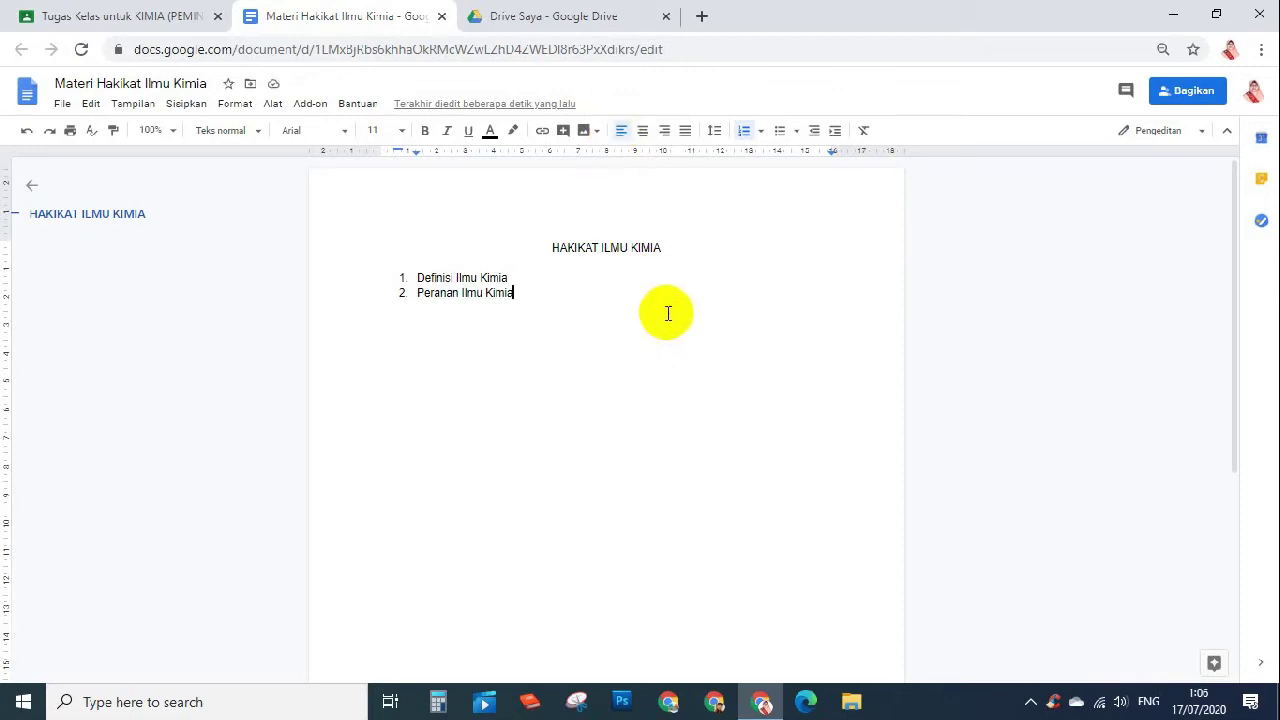
# Step: Return to the Classroom material, assign it to the MATERI topic for all students, and post it
pyautogui.click(446, 132)
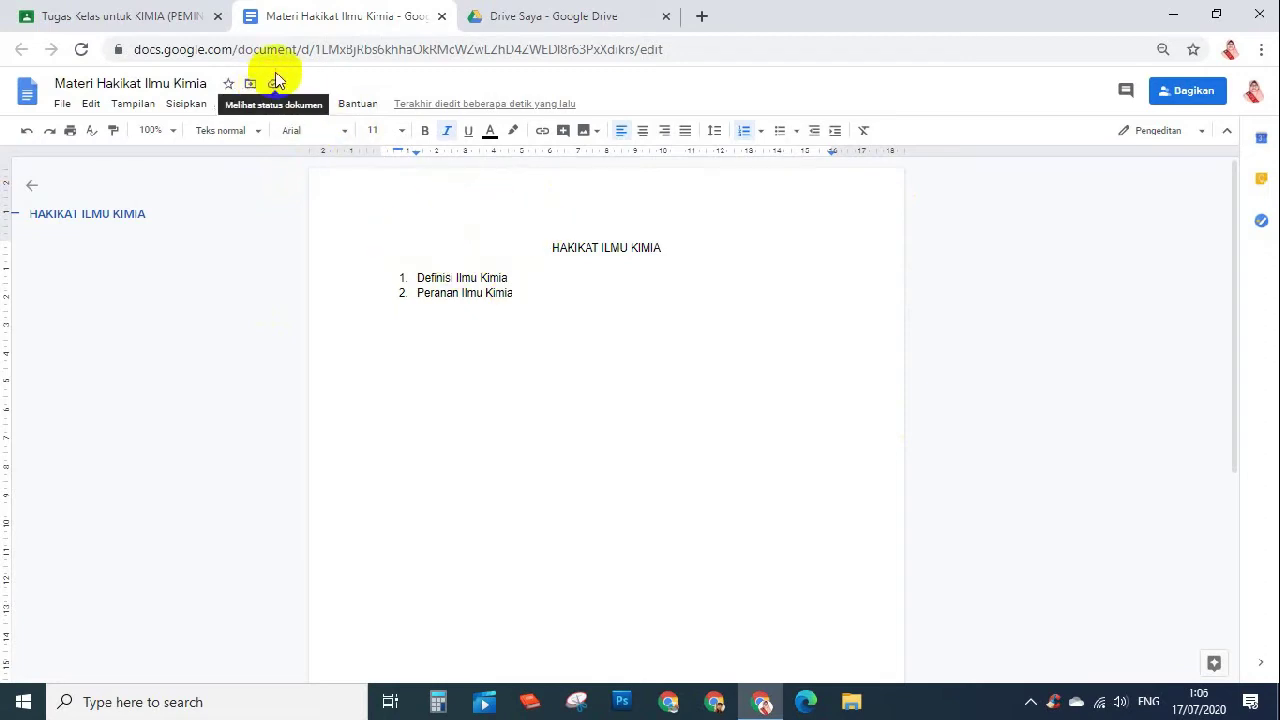
pyautogui.click(135, 16)
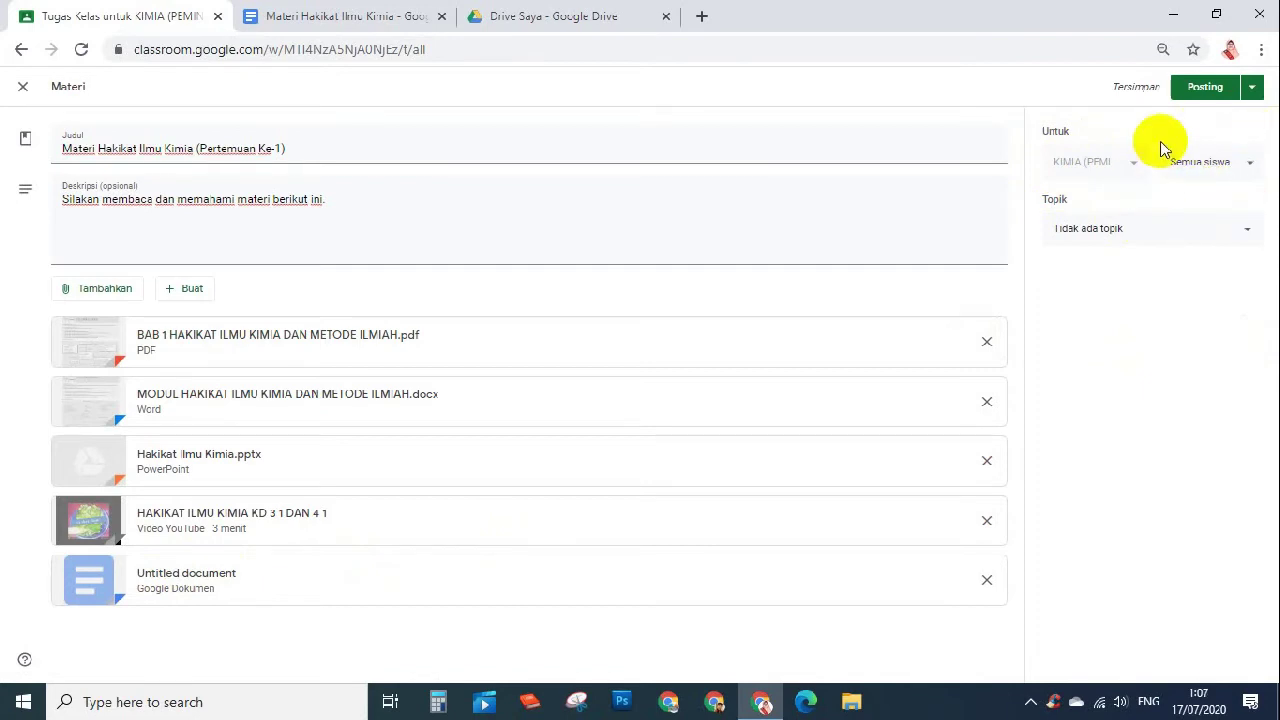
pyautogui.click(1250, 176)
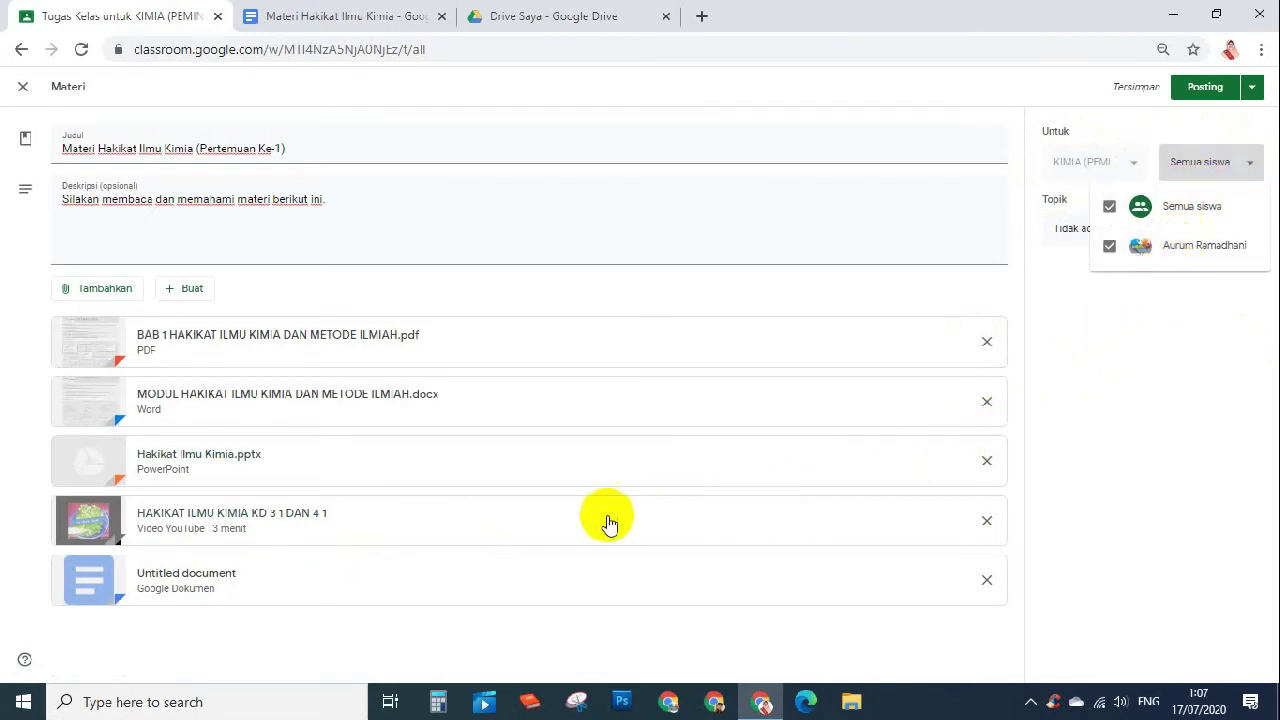
pyautogui.click(1192, 300)
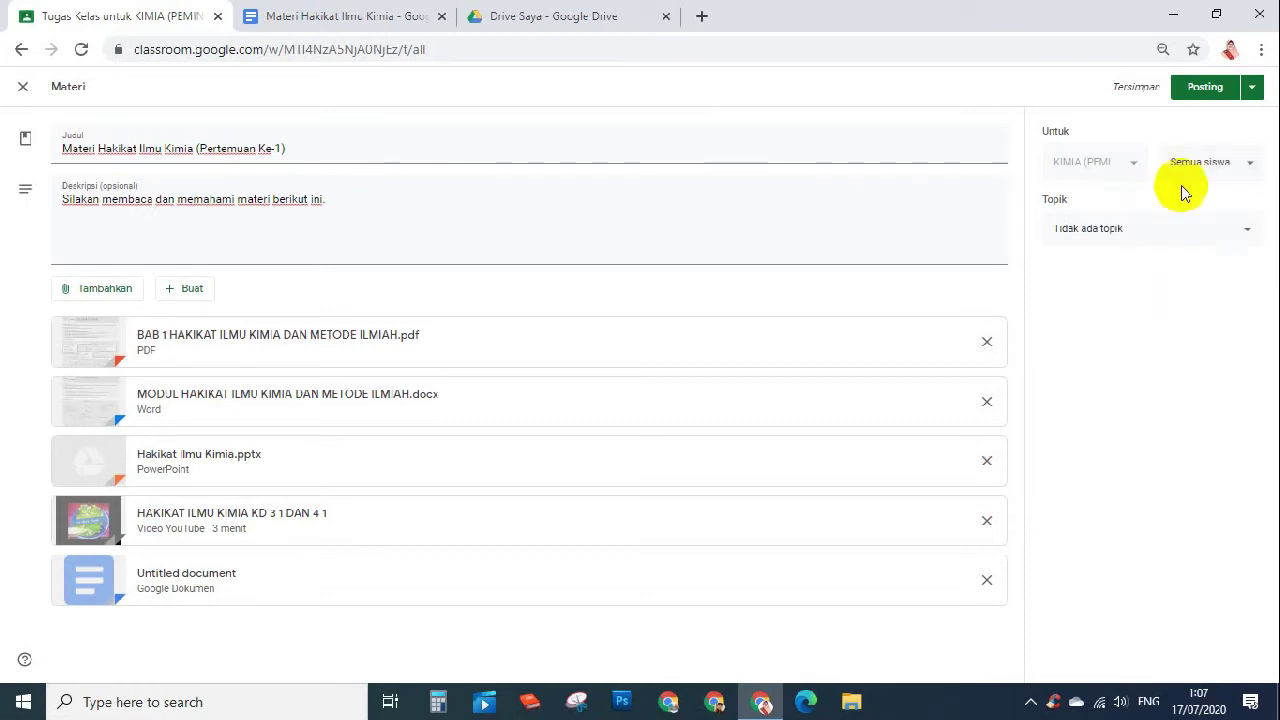
pyautogui.click(1150, 231)
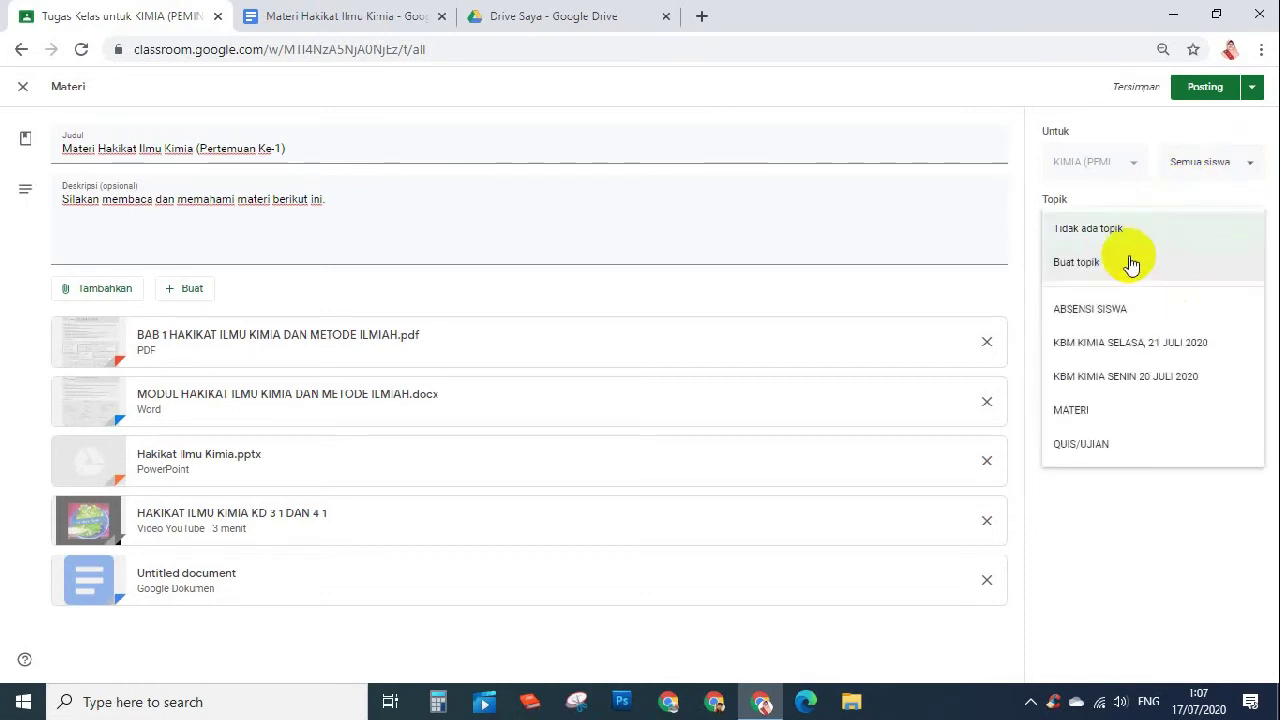
pyautogui.click(1090, 414)
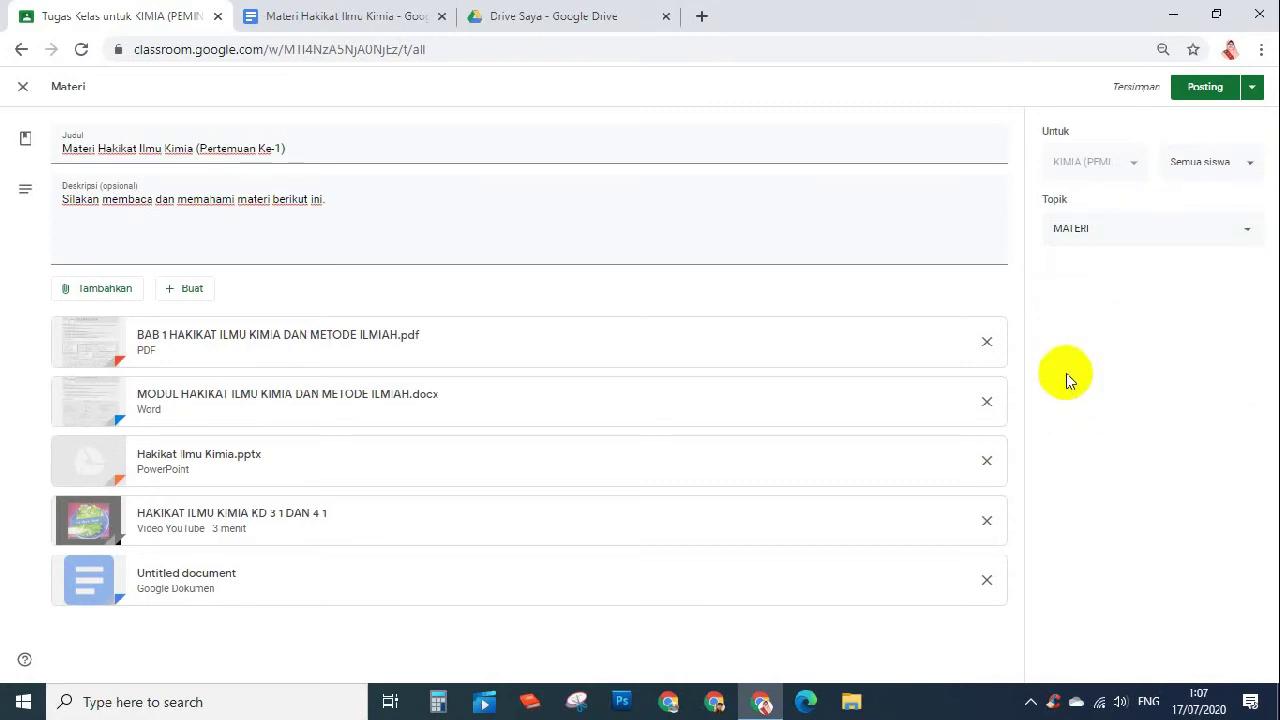
pyautogui.click(1251, 90)
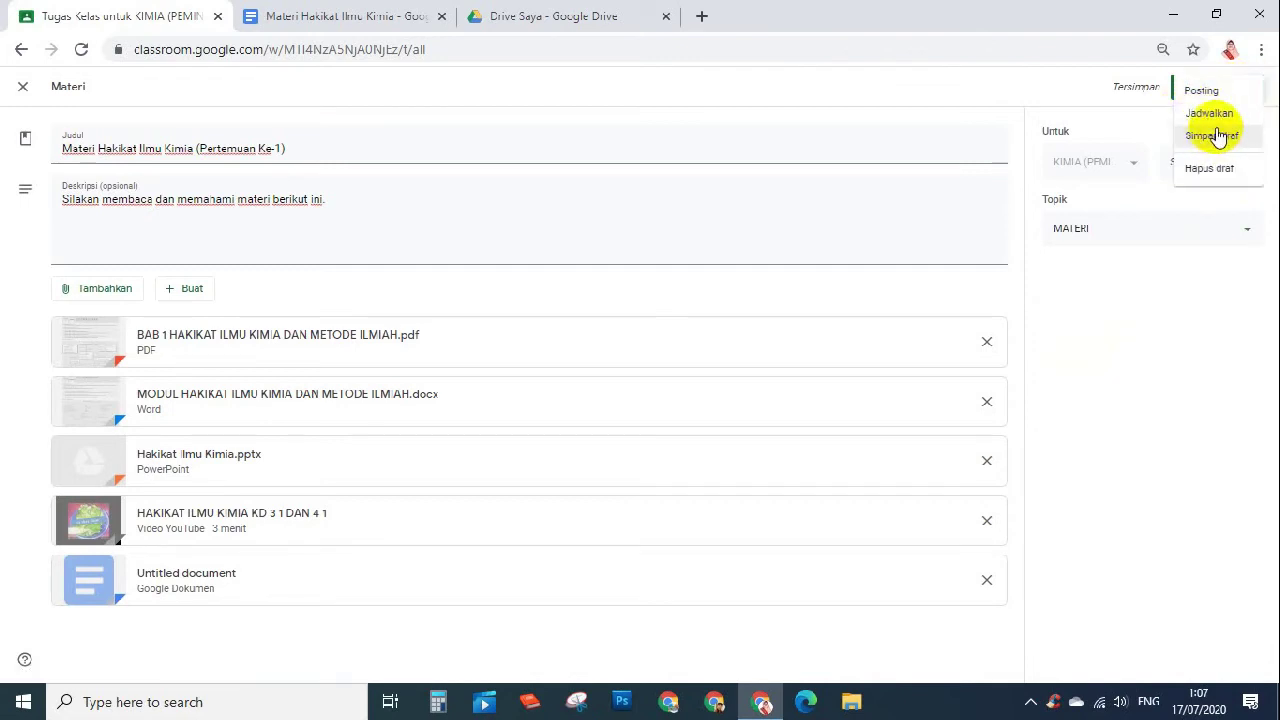
pyautogui.click(1205, 91)
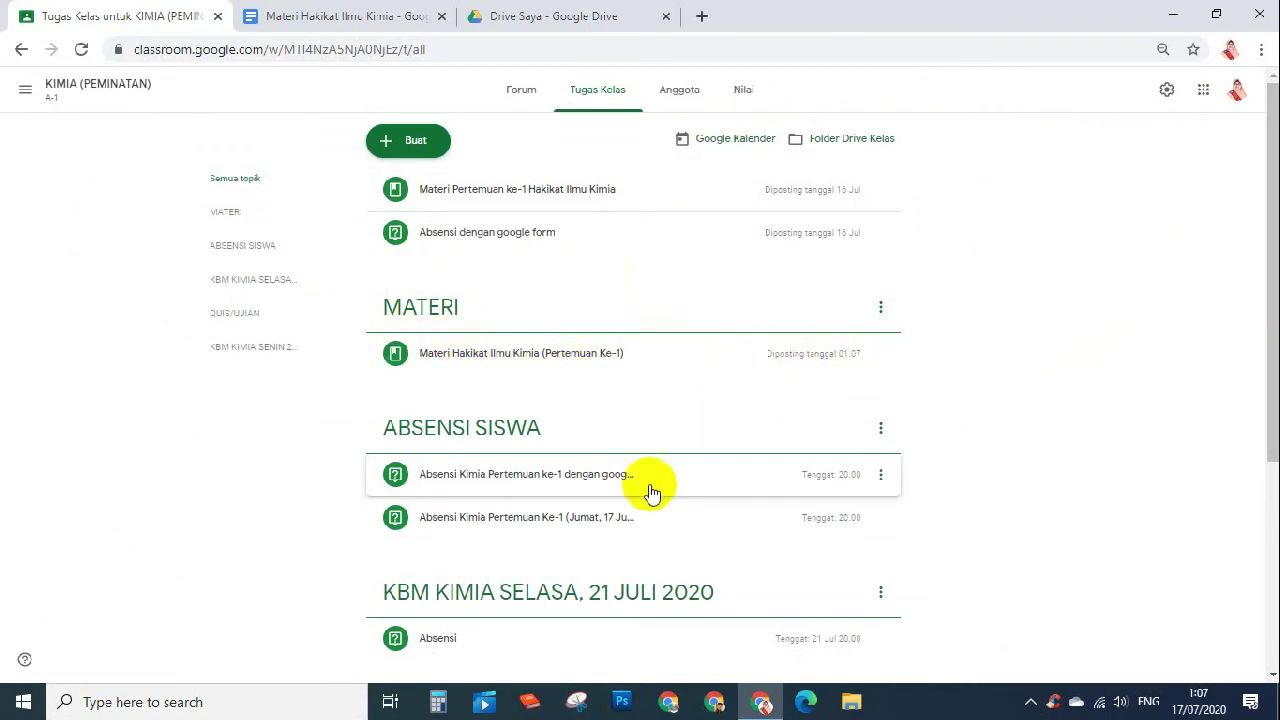
# Step: Switch to the student's Chrome window and open Materi Hakikat Ilmu Kimia (Pertemuan Ke-1) in the KIMIA (PEMINATAN) class in Google Classroom
pyautogui.click(673, 704)
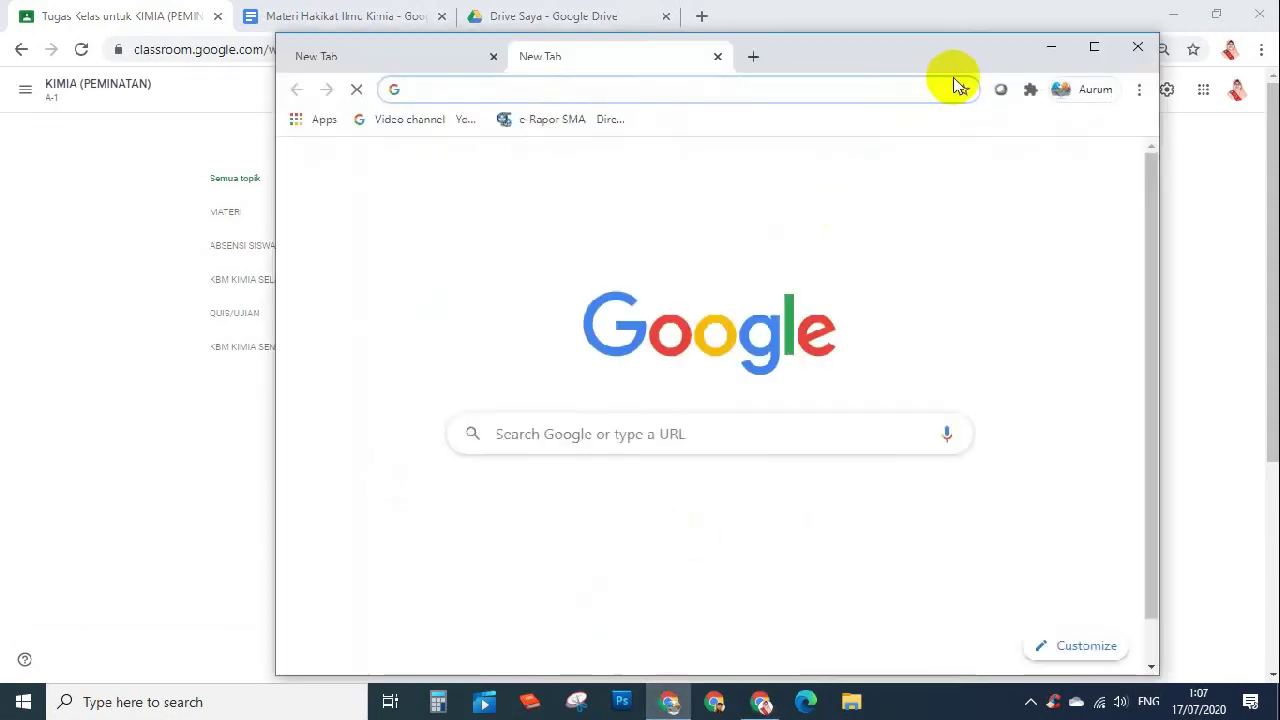
pyautogui.click(1093, 52)
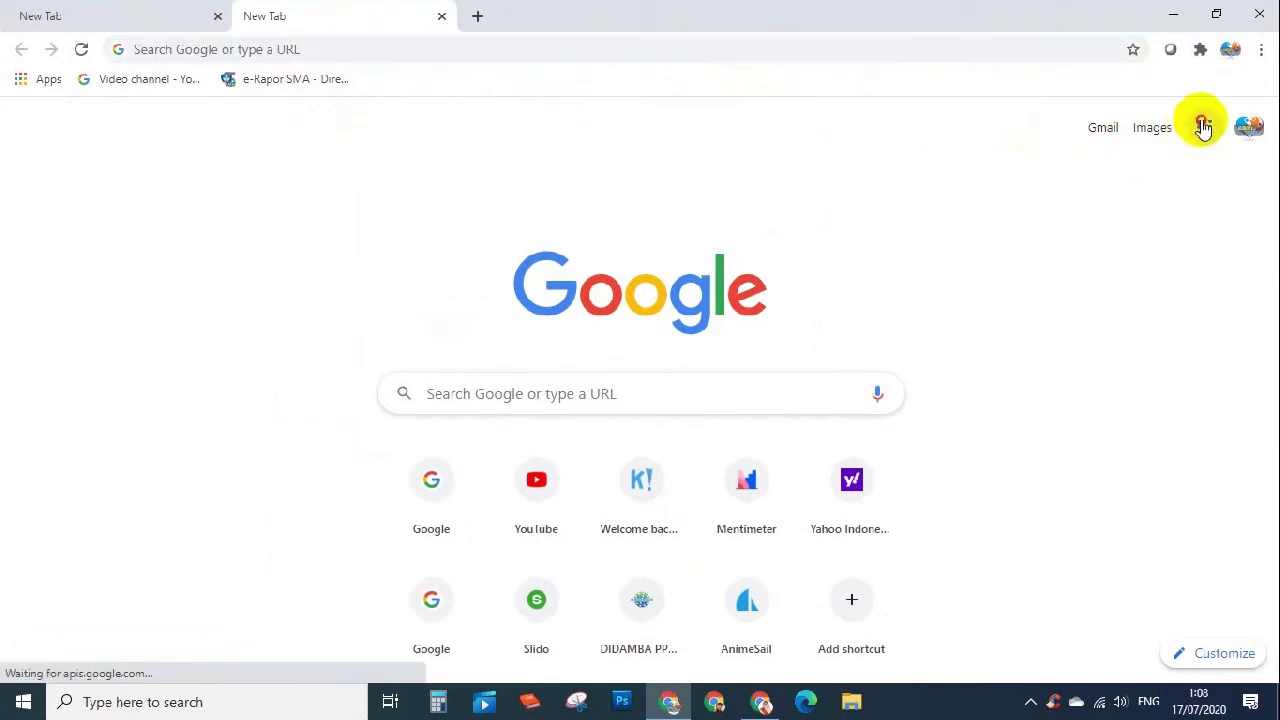
pyautogui.click(1201, 128)
pyautogui.scroll(-2, 1148, 308)
pyautogui.scroll(-3, 1148, 308)
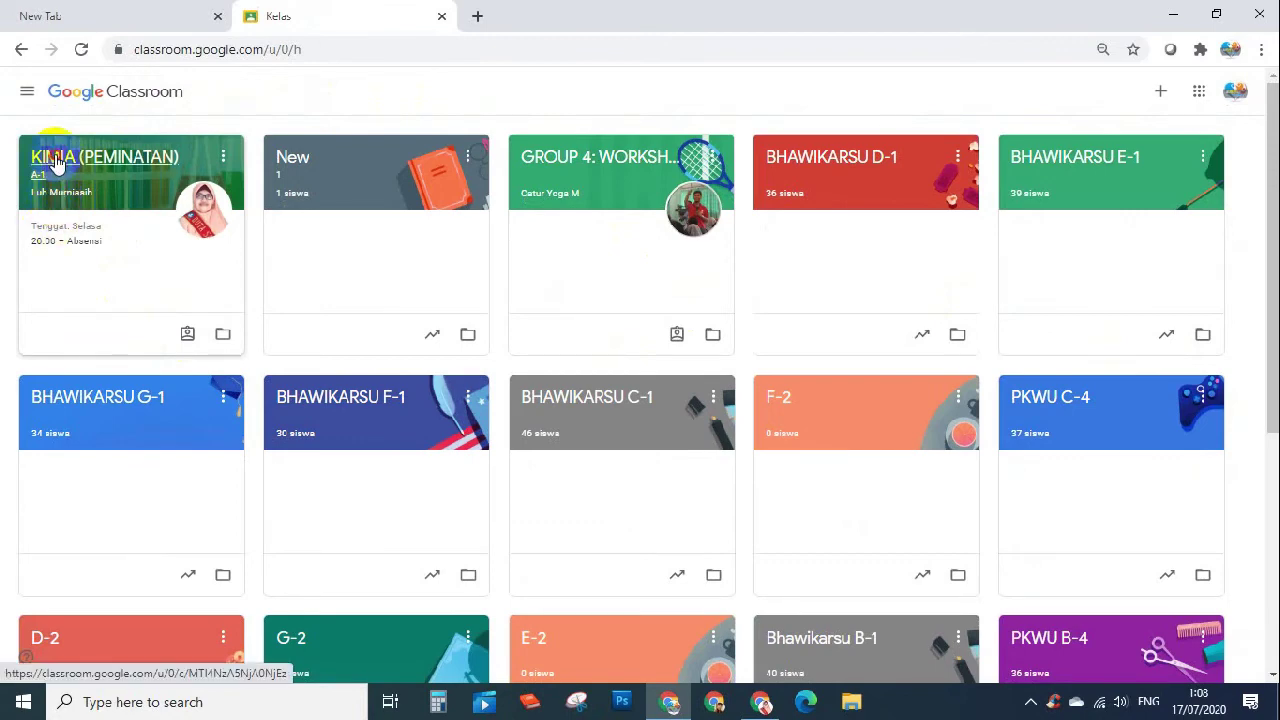
pyautogui.click(54, 157)
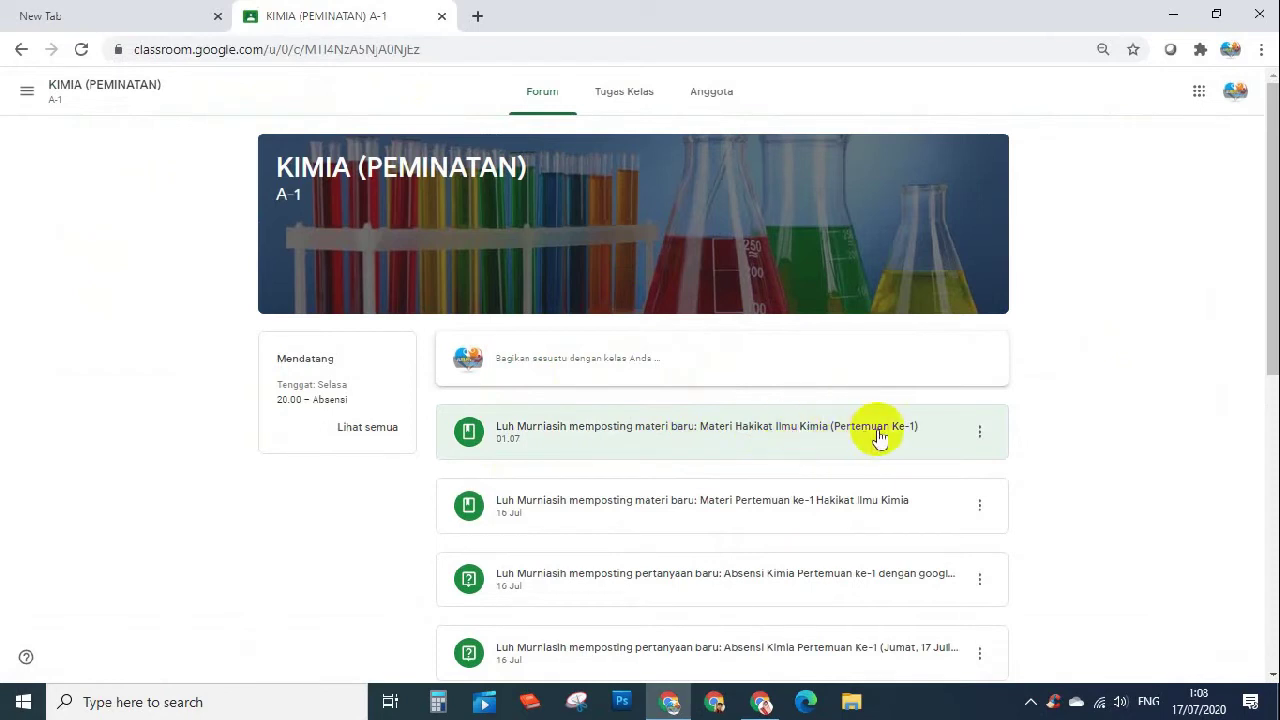
pyautogui.click(760, 432)
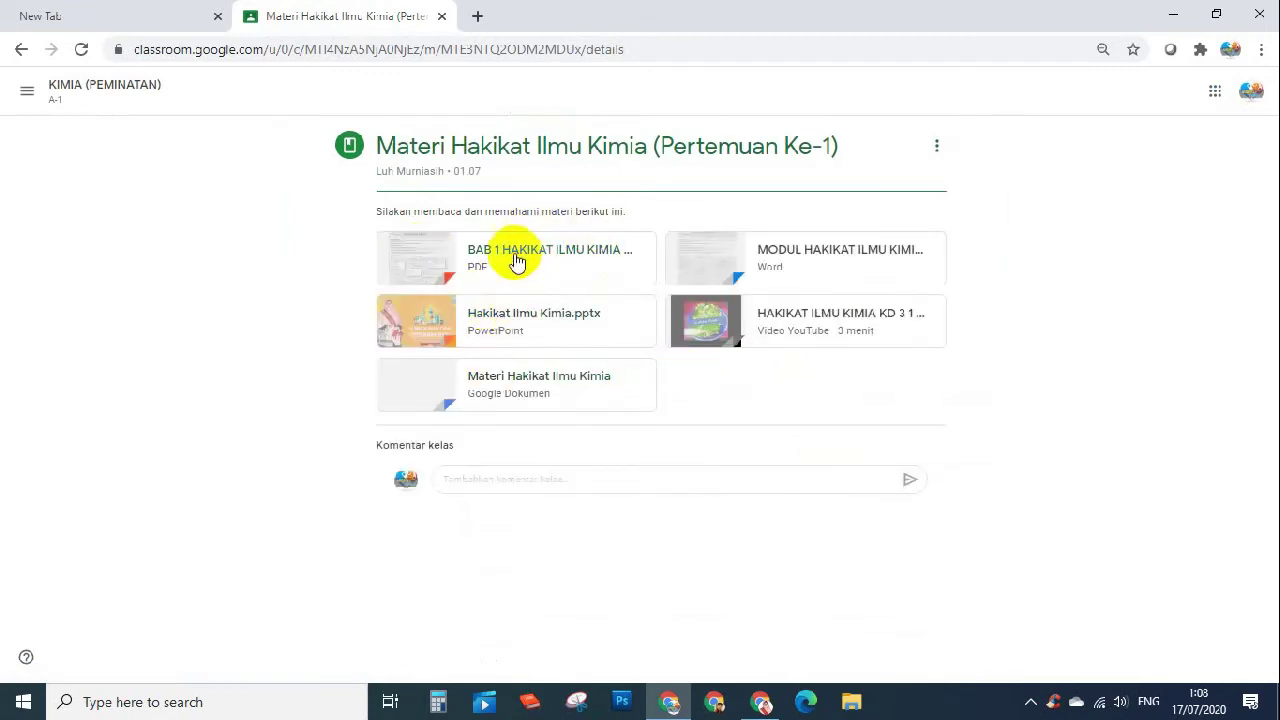
# Step: Preview the material's attachments one after another: the PDF, Word module, PowerPoint, YouTube video and Google Docs document
pyautogui.click(440, 260)
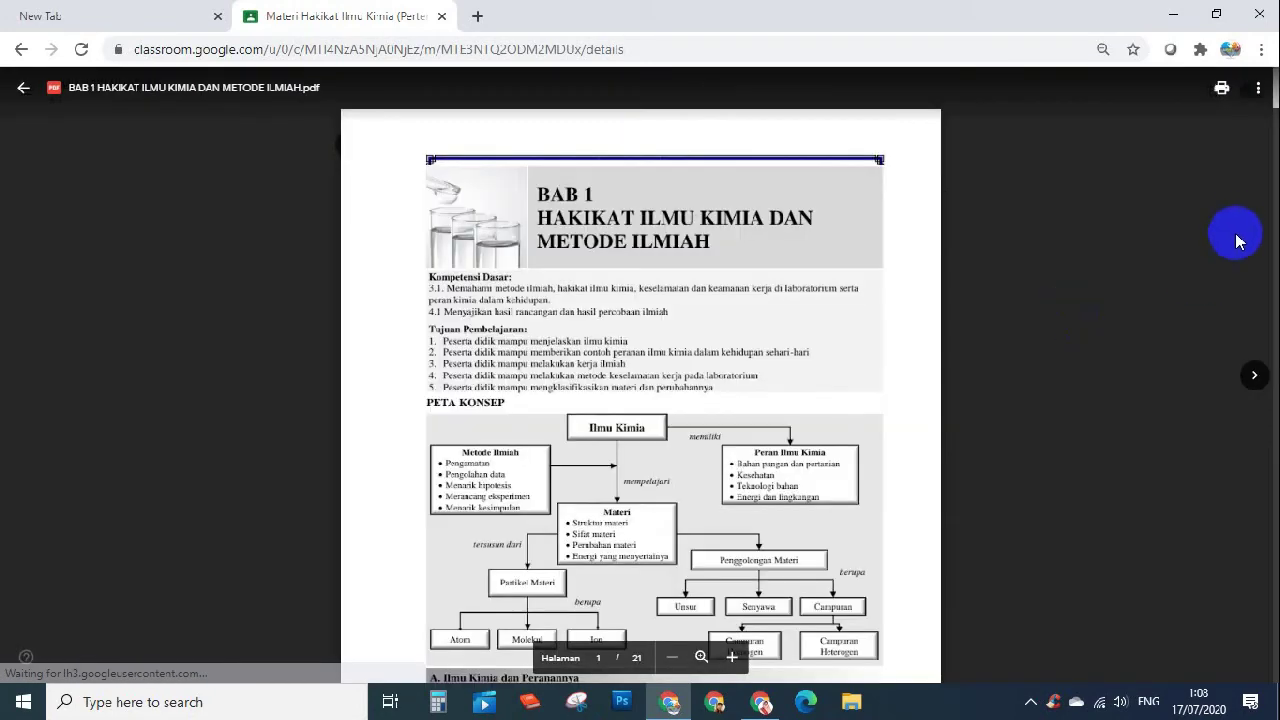
pyautogui.click(1254, 376)
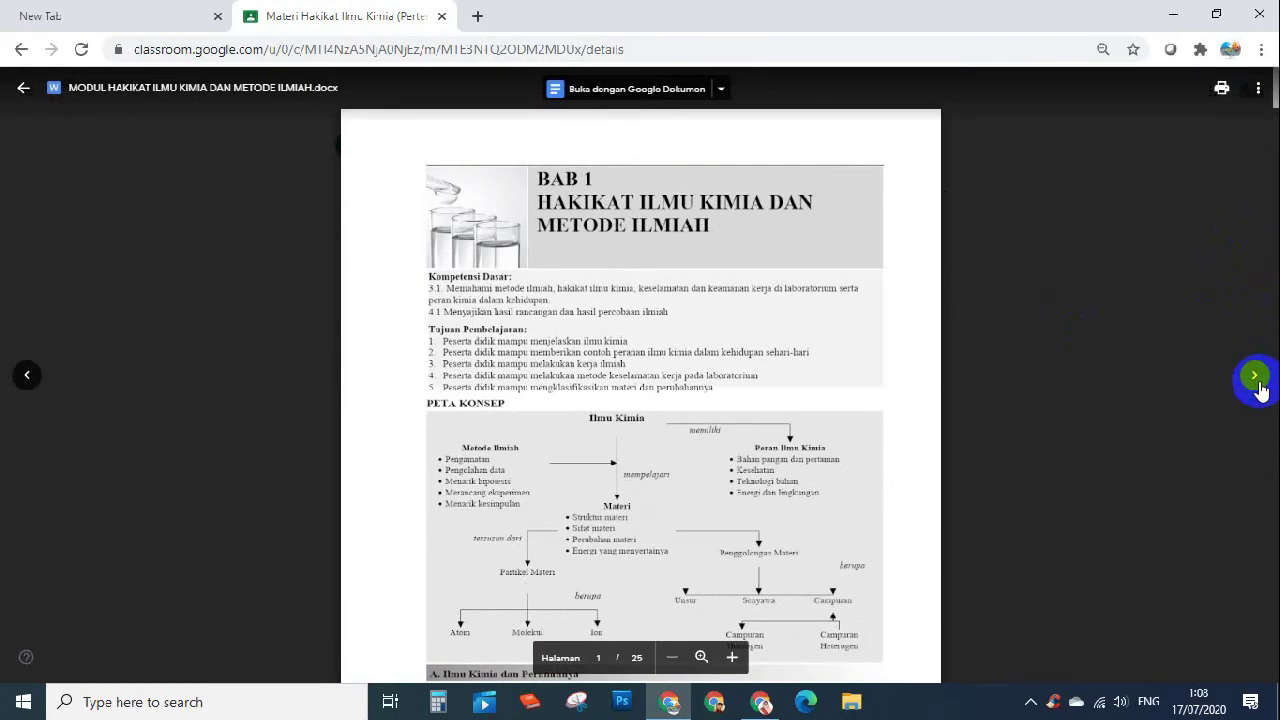
pyautogui.click(1256, 380)
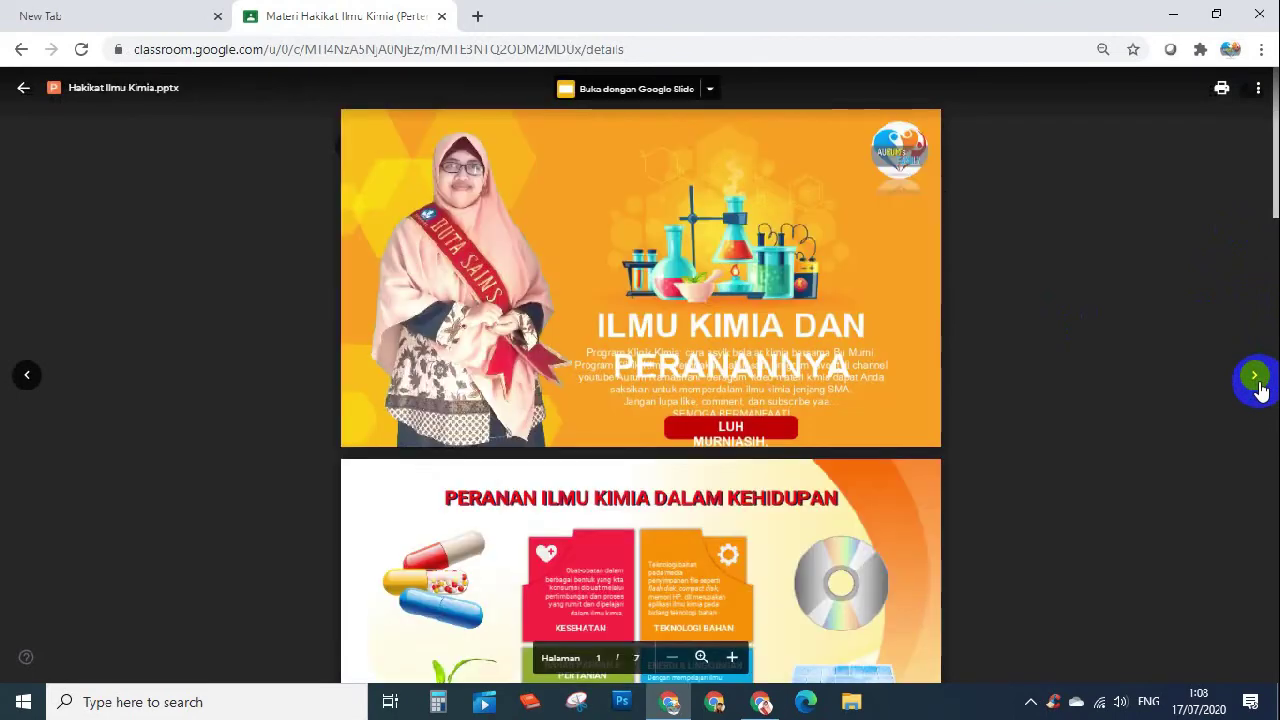
pyautogui.scroll(-2, 763, 273)
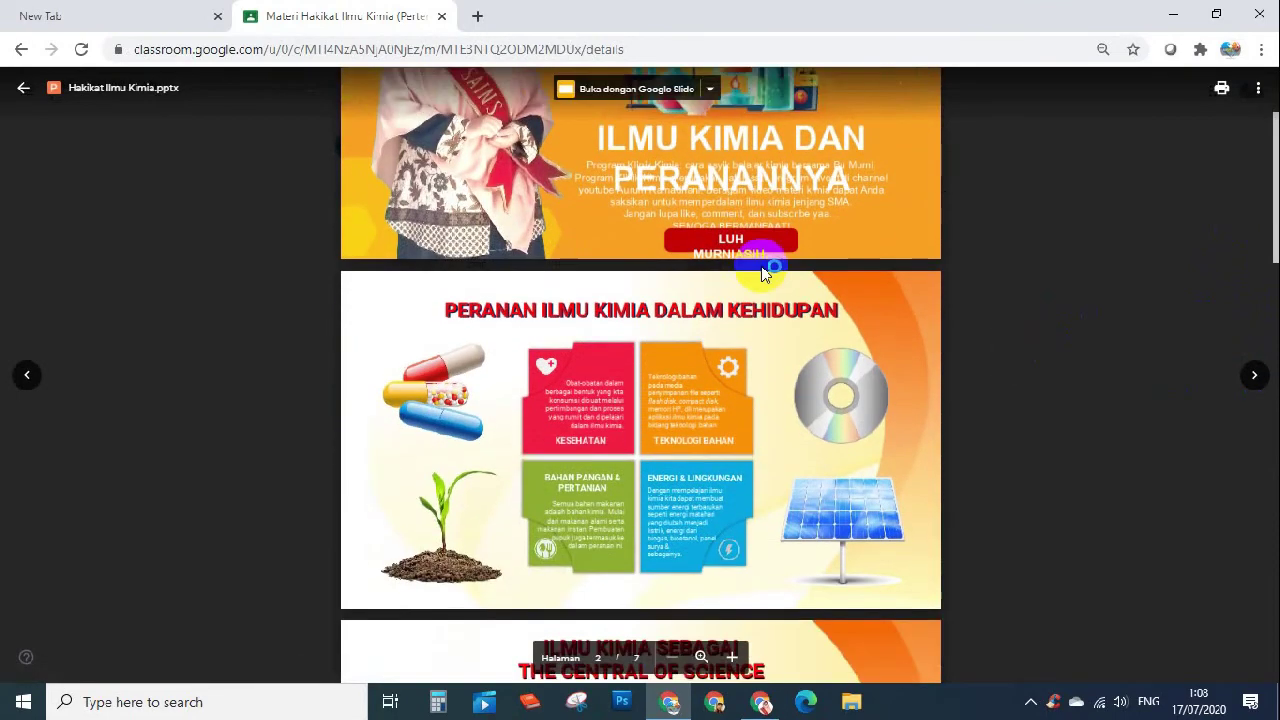
pyautogui.scroll(-9, 763, 273)
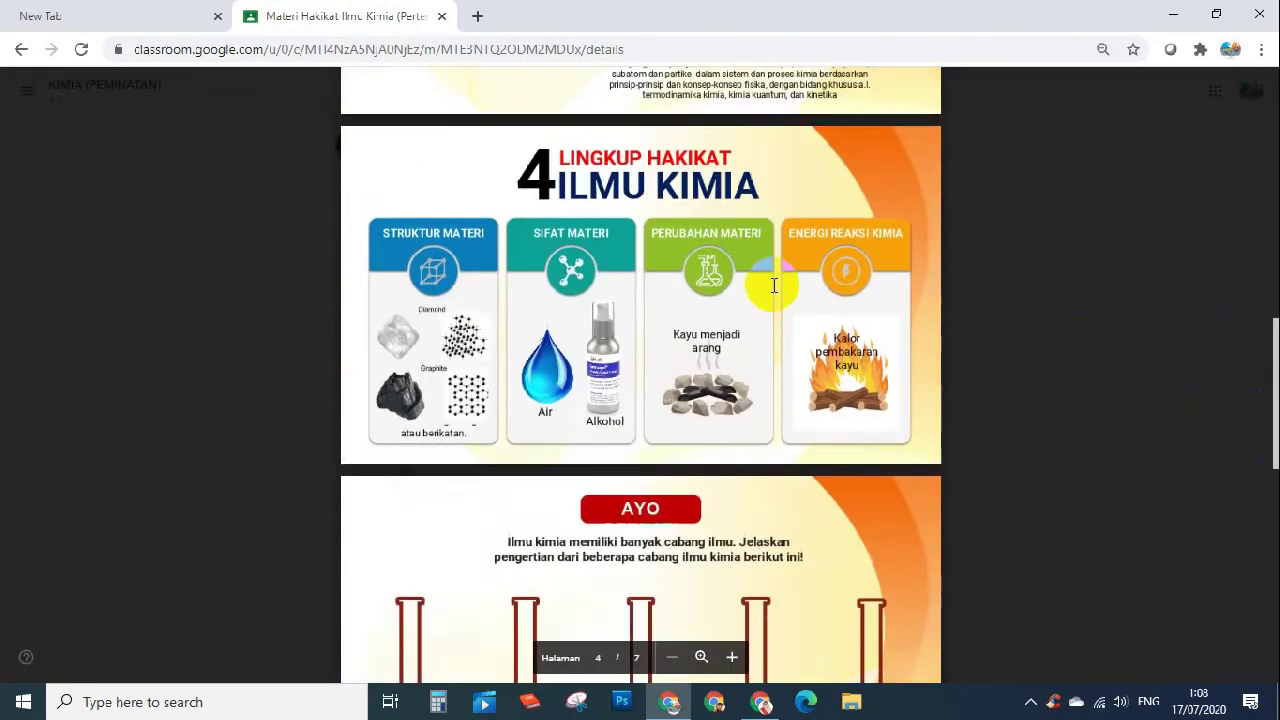
pyautogui.click(1256, 377)
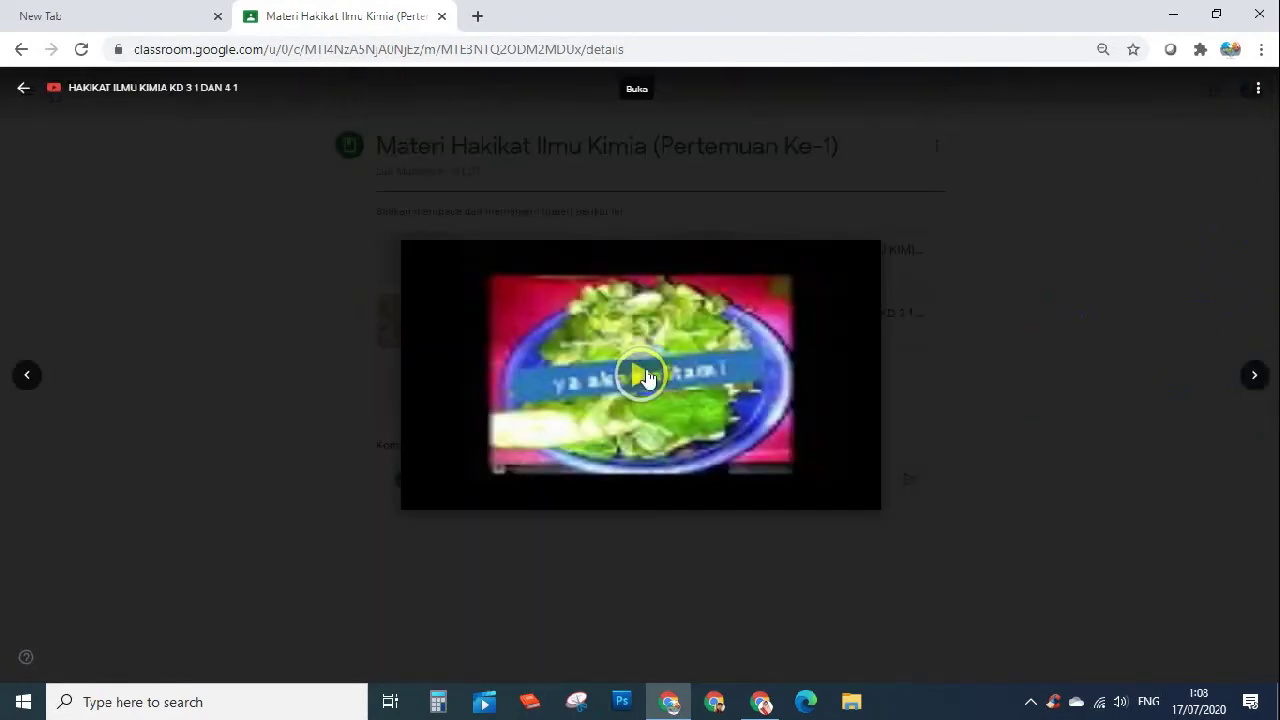
pyautogui.click(1256, 377)
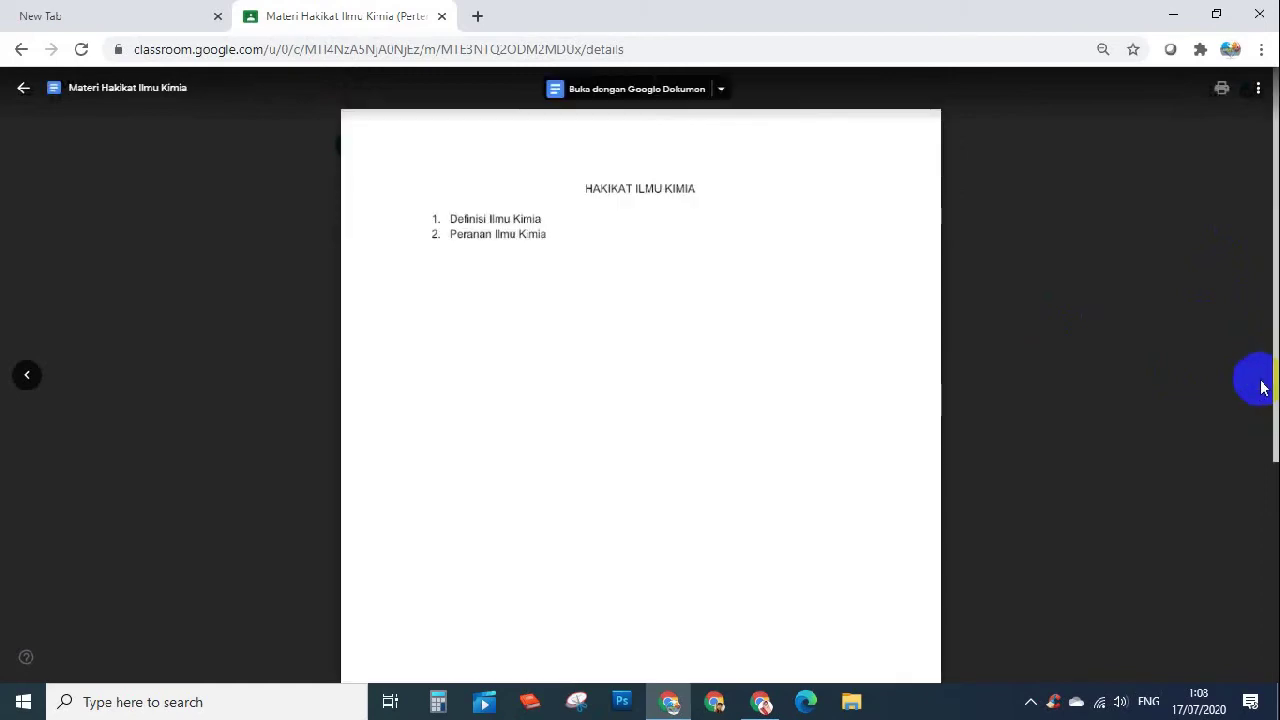
pyautogui.scroll(-1, 666, 217)
pyautogui.scroll(-3, 660, 227)
pyautogui.scroll(4, 669, 231)
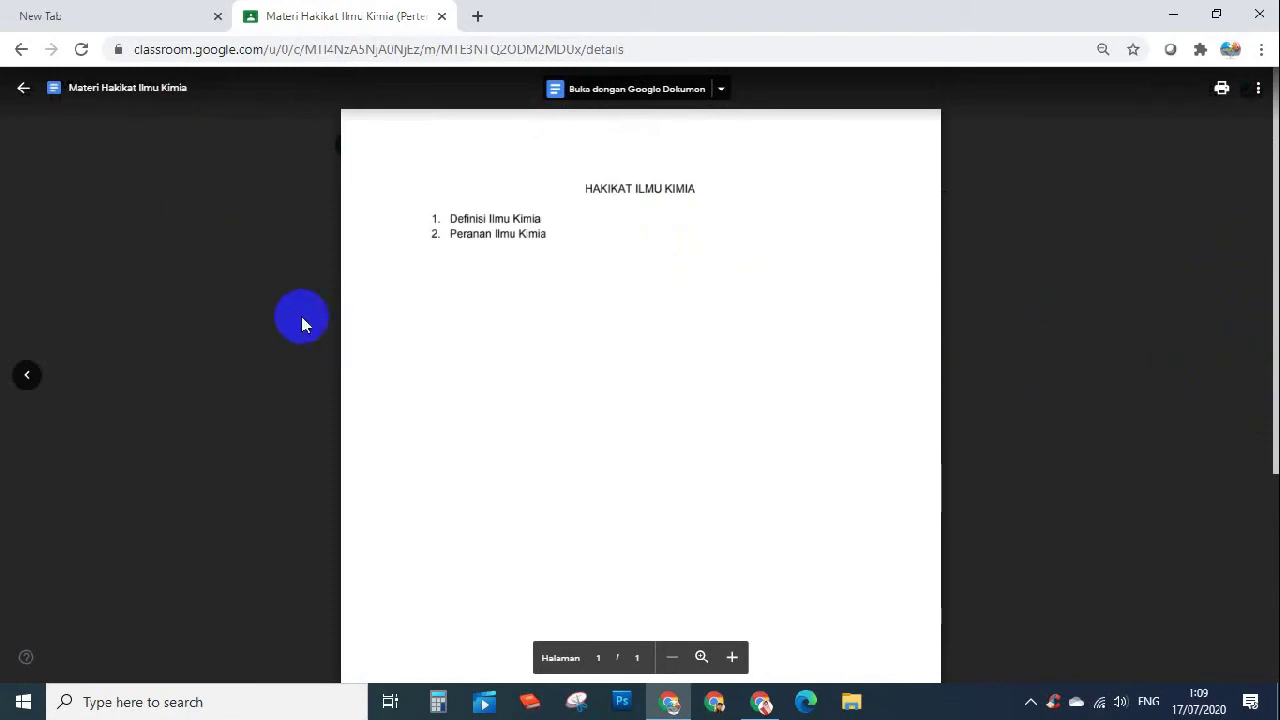
pyautogui.click(23, 87)
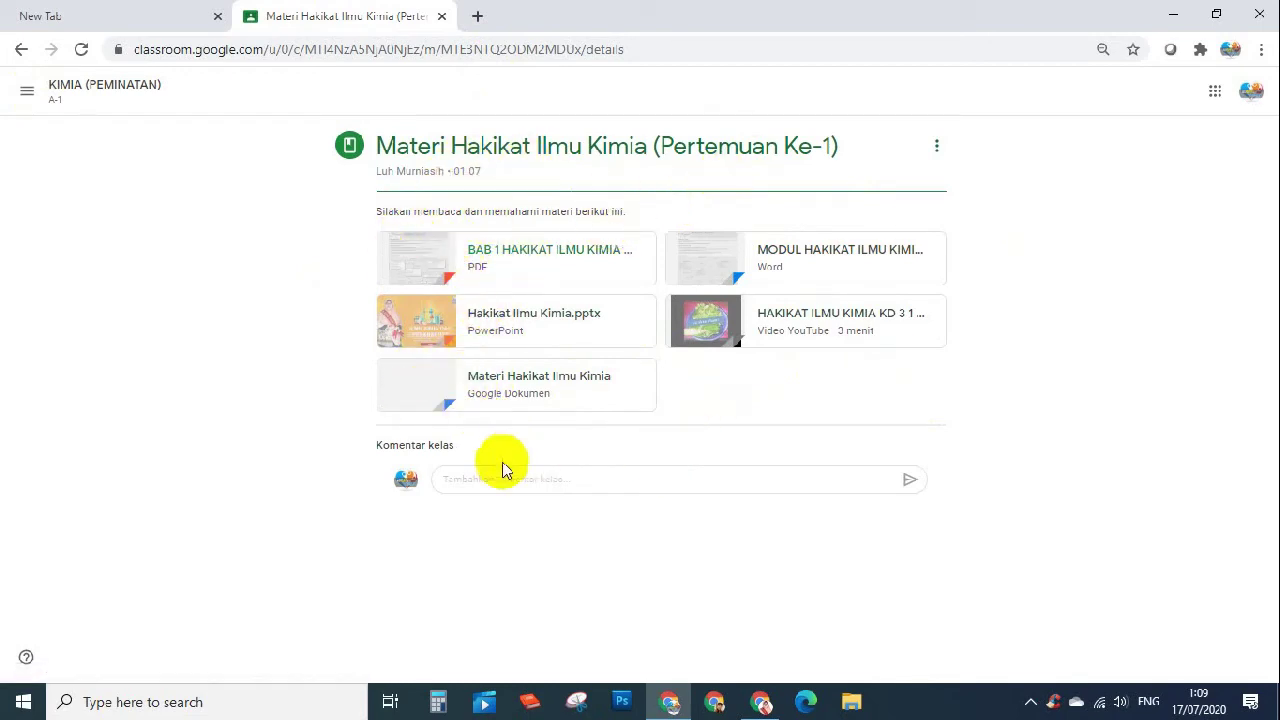
# Step: Post the class comment "TErimakasih bu, pada bagian ini saya belum paham" on the material as the student
pyautogui.click(475, 477)
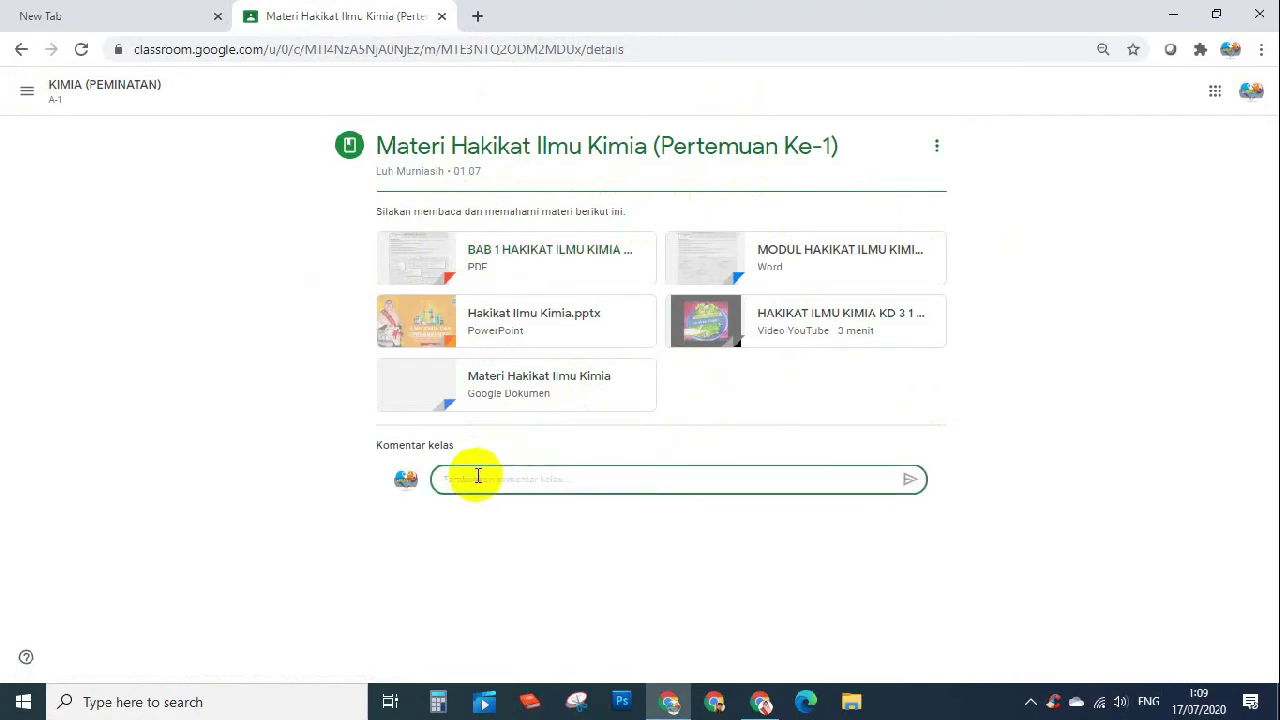
pyautogui.write('Terimakasih bu, pada bagian ini saya belum paham')
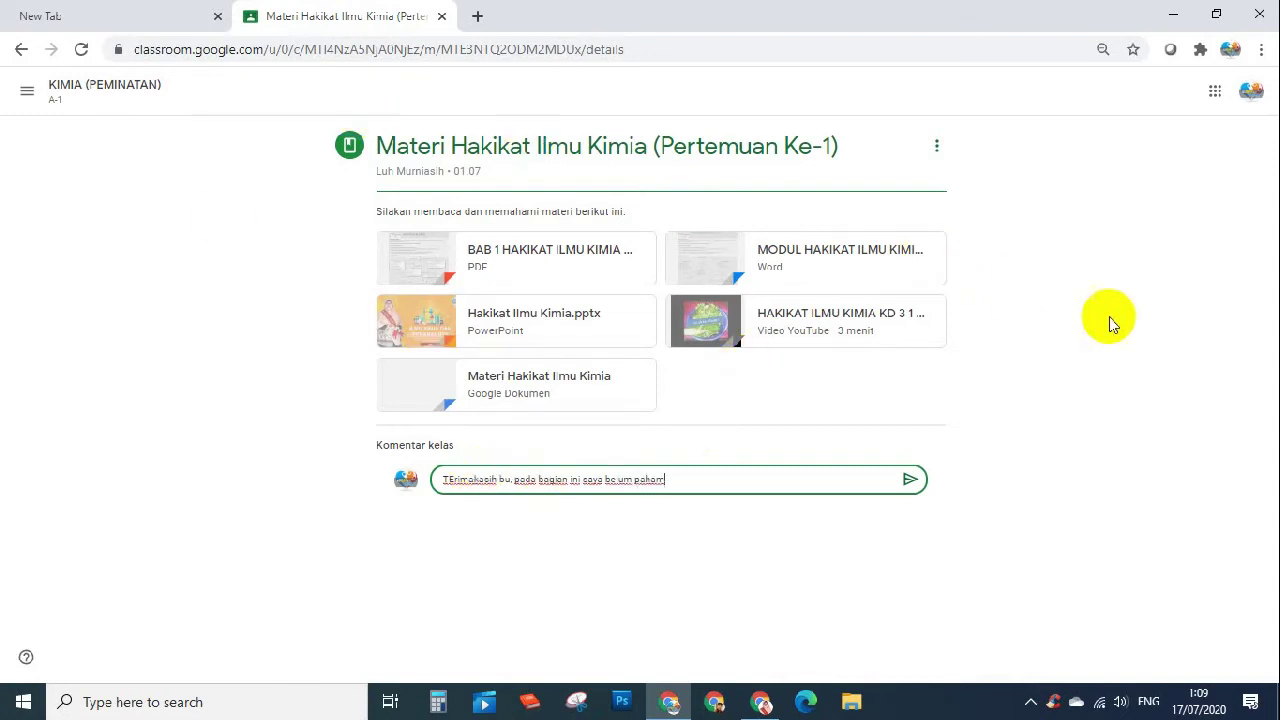
pyautogui.click(910, 480)
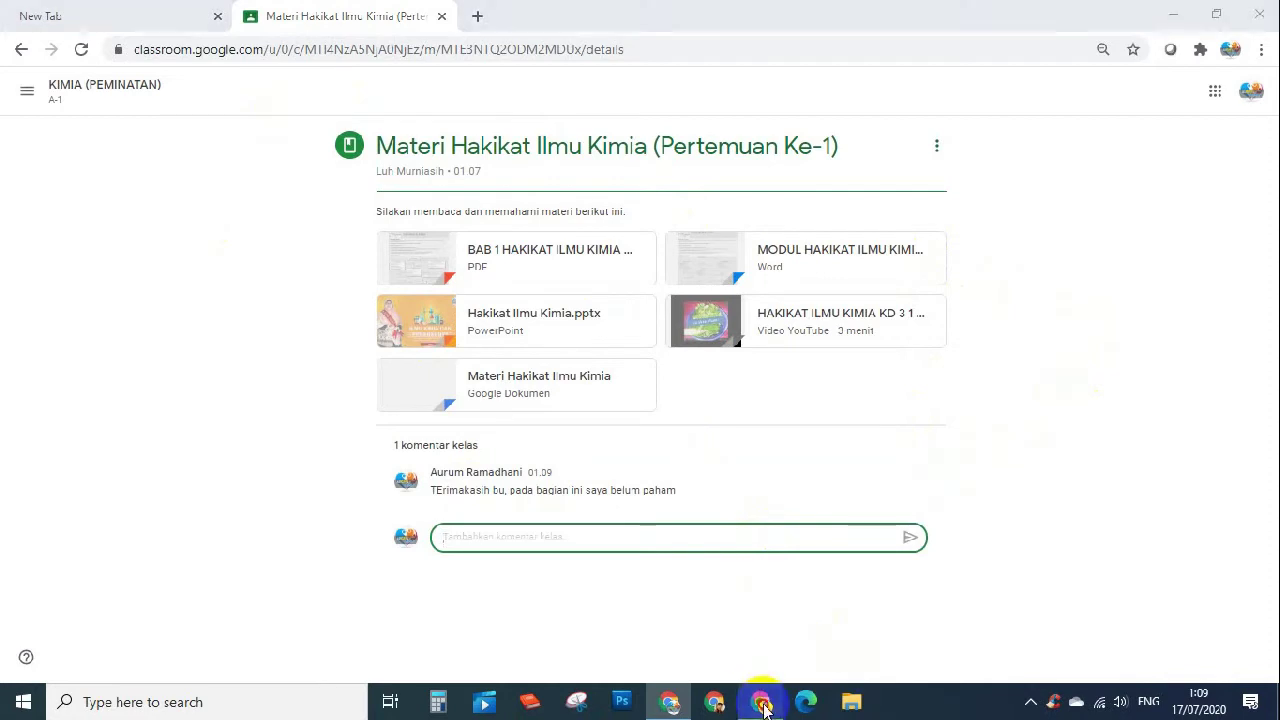
# Step: Switch back to the teacher's Chrome window and open the full view of Materi Hakikat Ilmu Kimia (Pertemuan Ke-1)
pyautogui.click(762, 702)
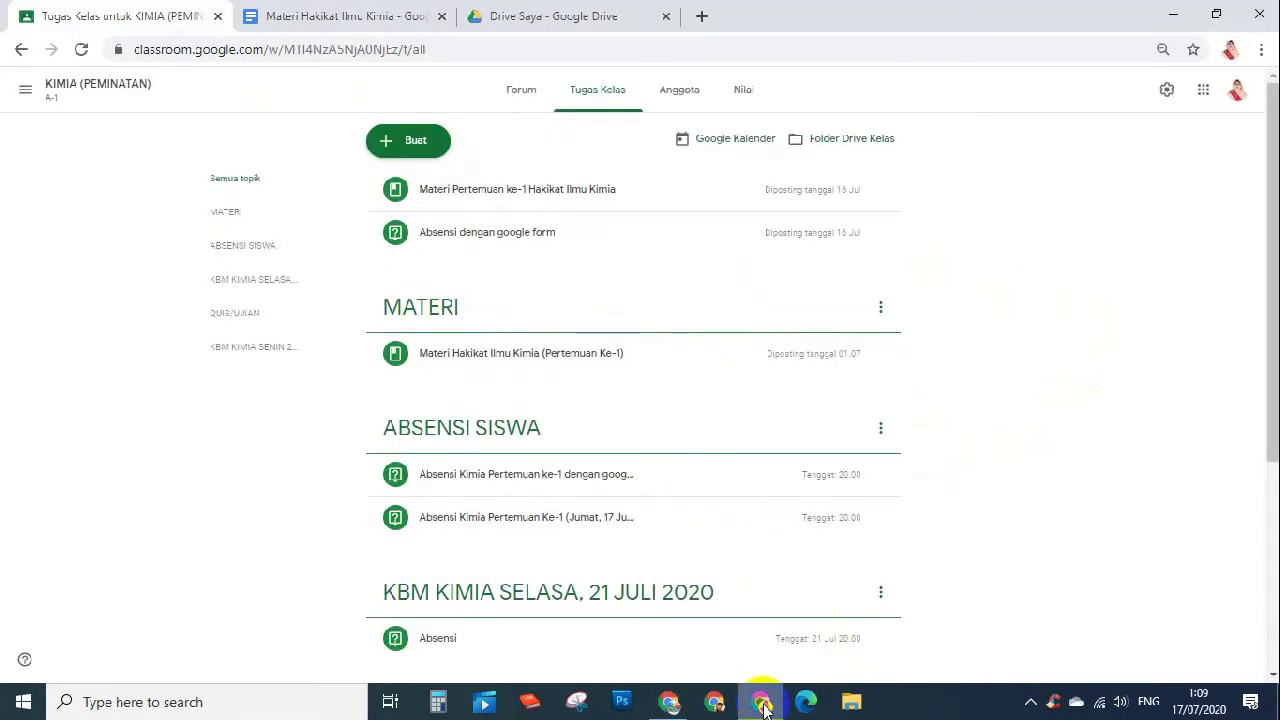
pyautogui.click(523, 354)
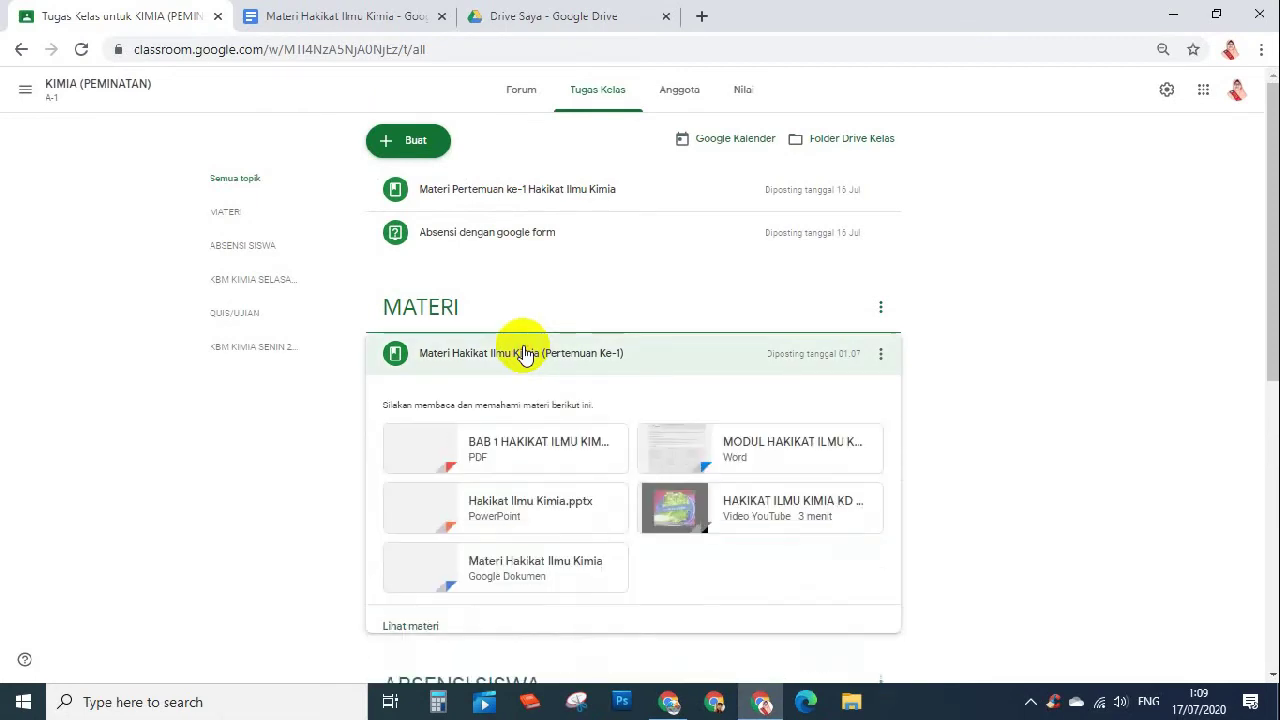
pyautogui.click(410, 626)
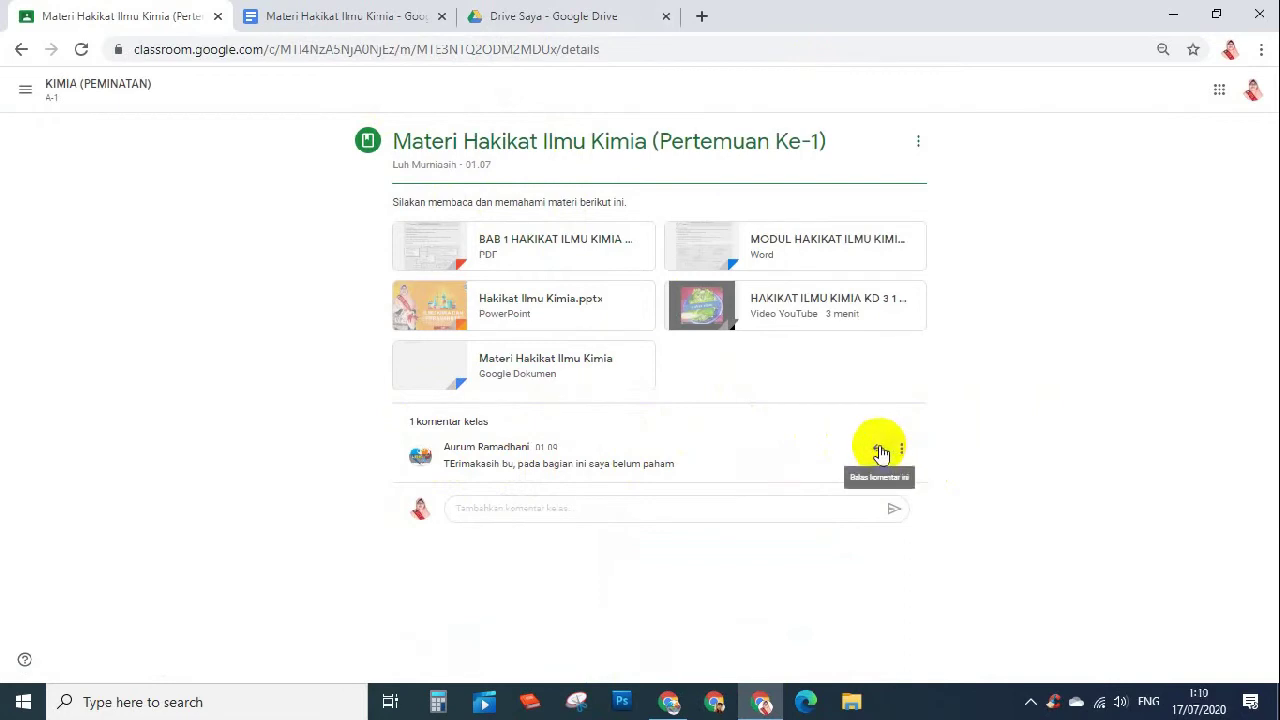
# Step: Check the management options of the student's comment and send the reply "bagian yang mana?" to it
pyautogui.click(902, 452)
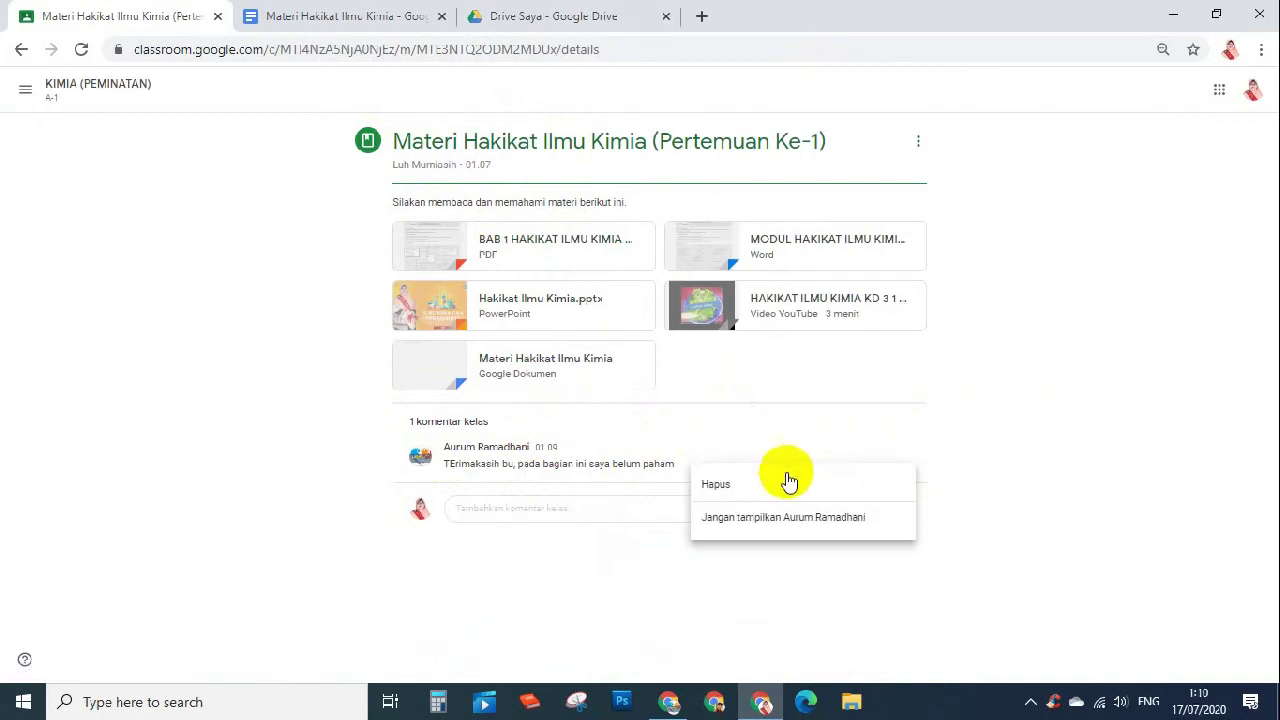
pyautogui.click(1022, 456)
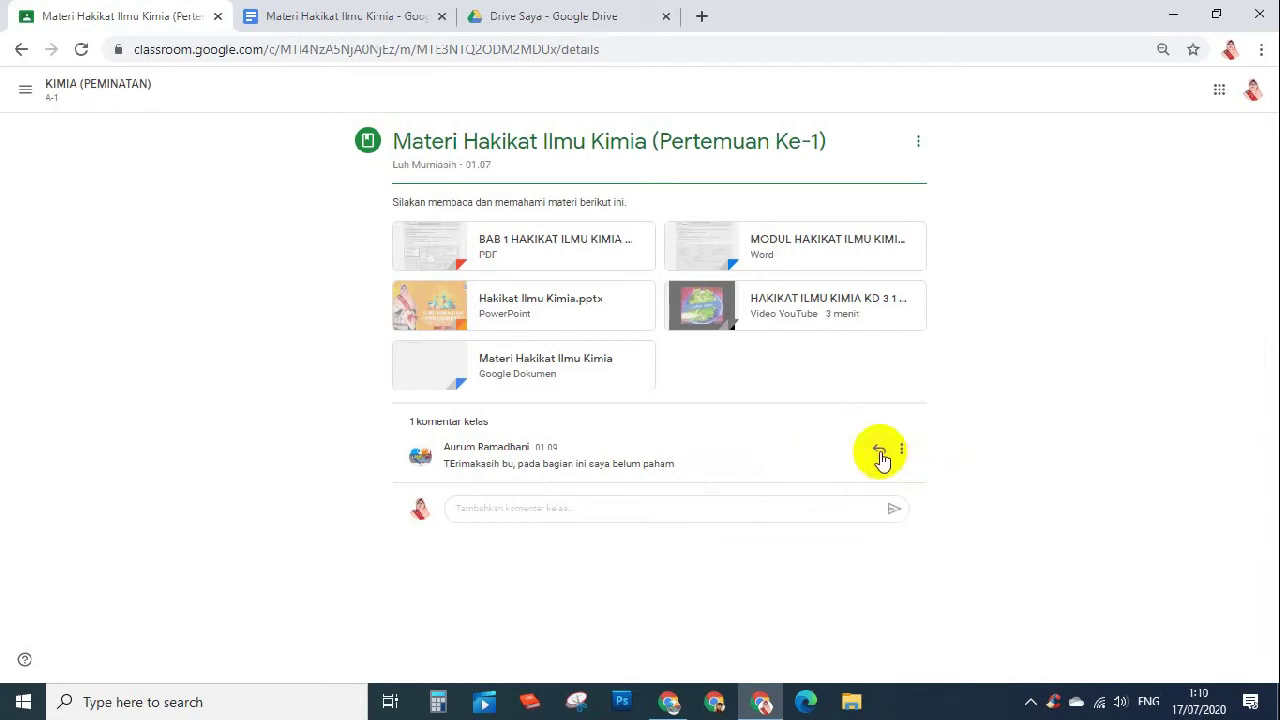
pyautogui.click(879, 454)
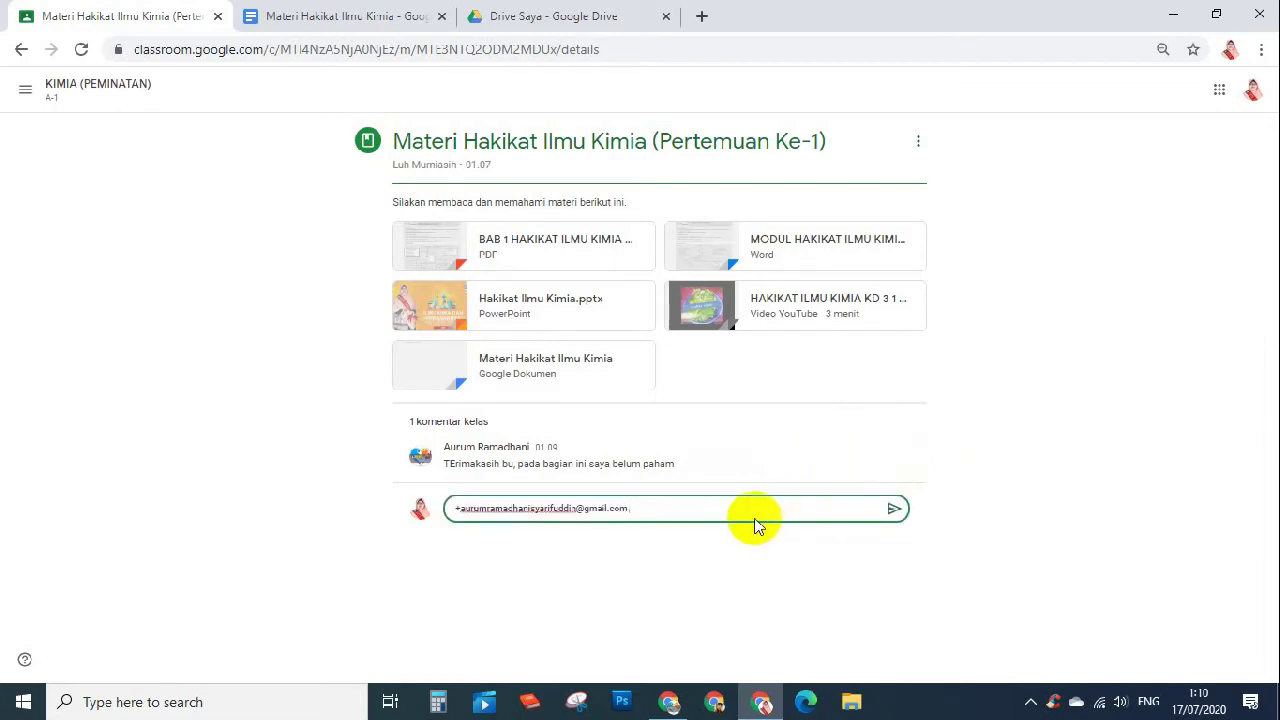
pyautogui.write('bagian yang mana?')
pyautogui.click(894, 508)
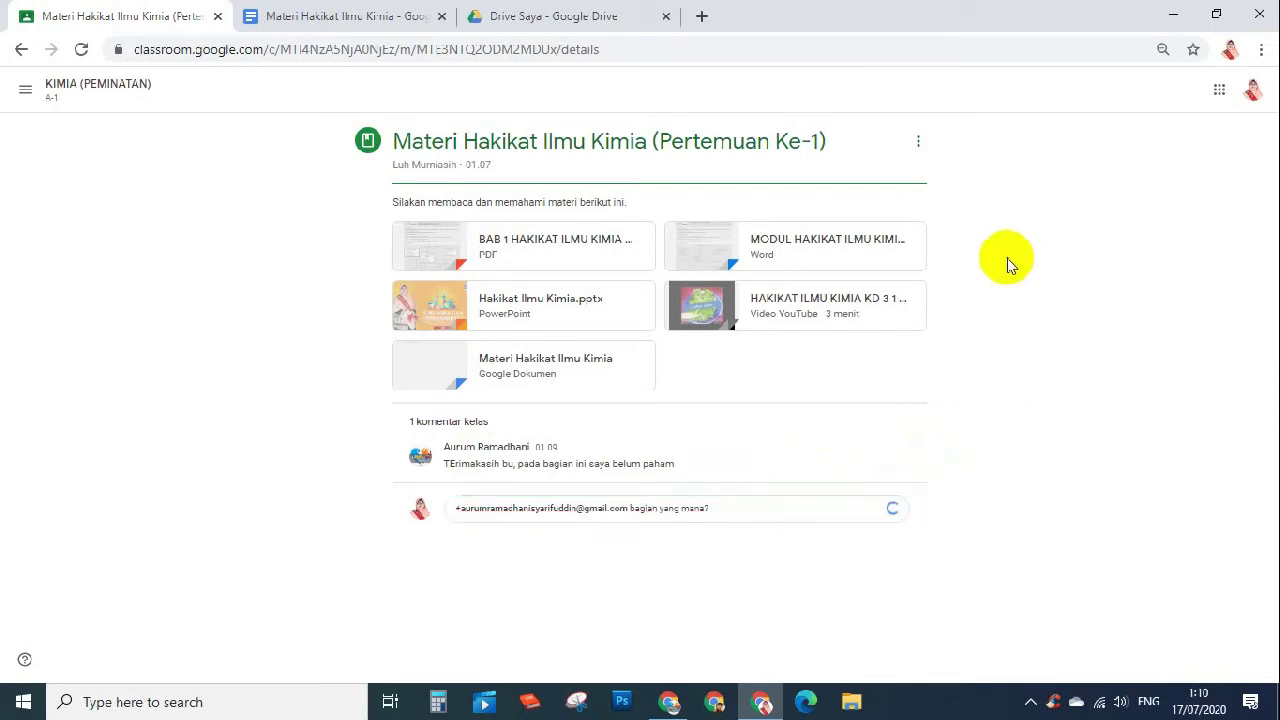